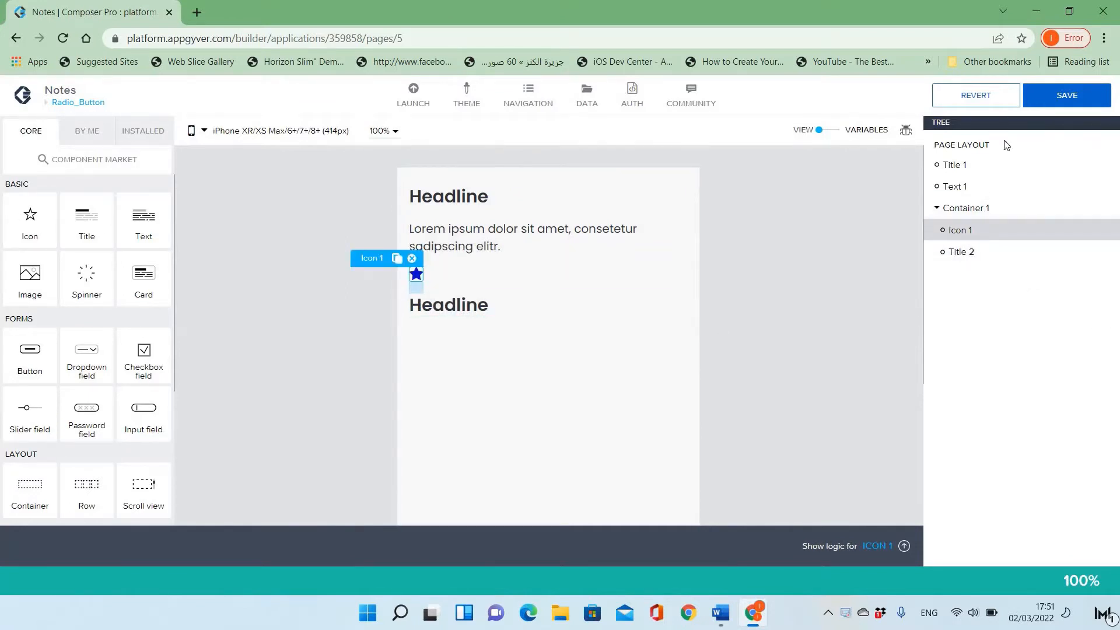
# Arrange the components inside Container 1 horizontally and align them vertically to the middle.
pyautogui.moveTo(1008, 528); pyautogui.dragTo(1010, 326)
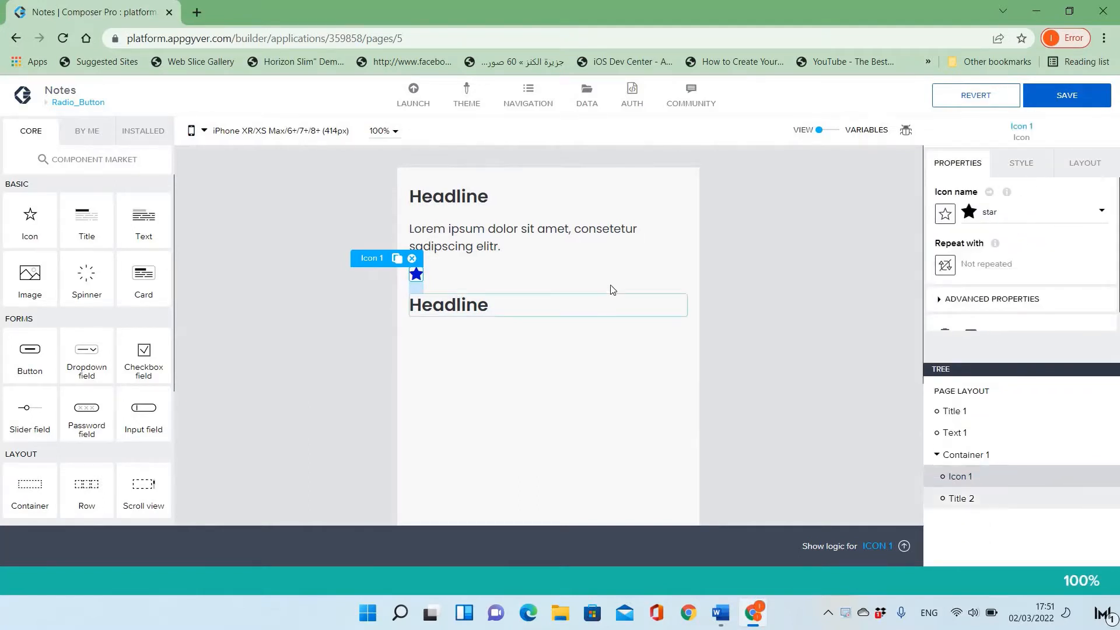
pyautogui.click(1082, 162)
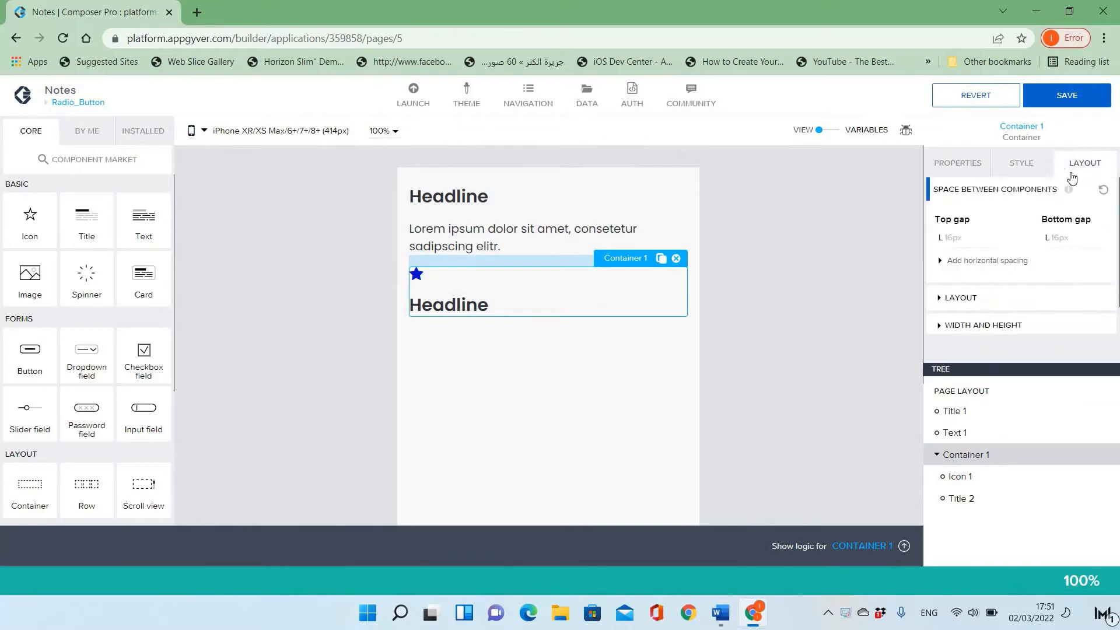
pyautogui.click(983, 298)
pyautogui.scroll(-1, 1015, 309)
pyautogui.click(972, 254)
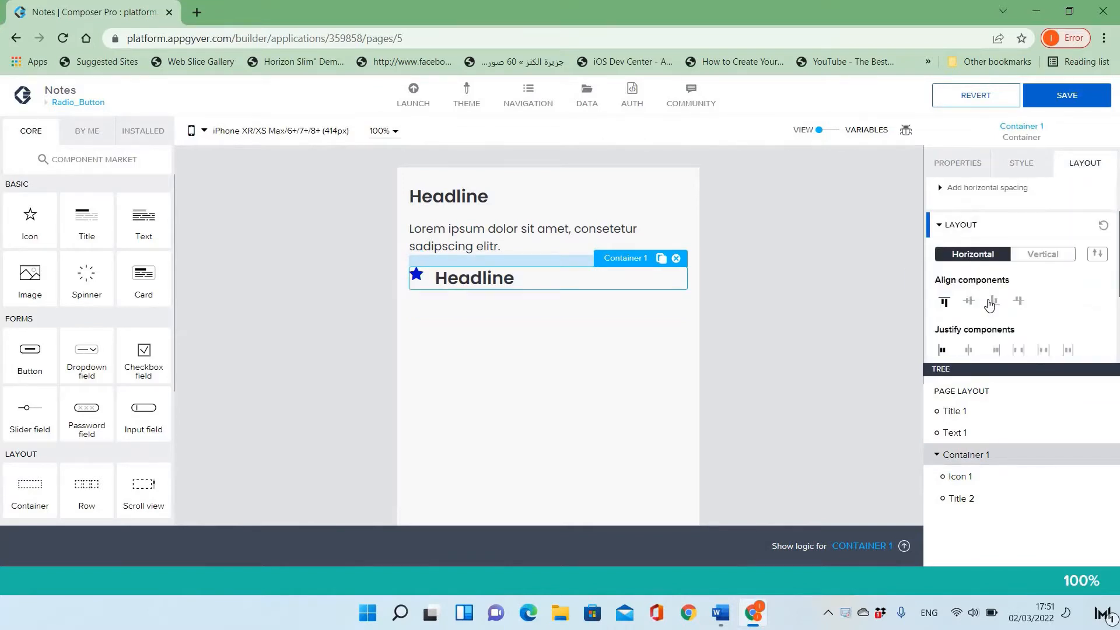
pyautogui.scroll(-1, 990, 305)
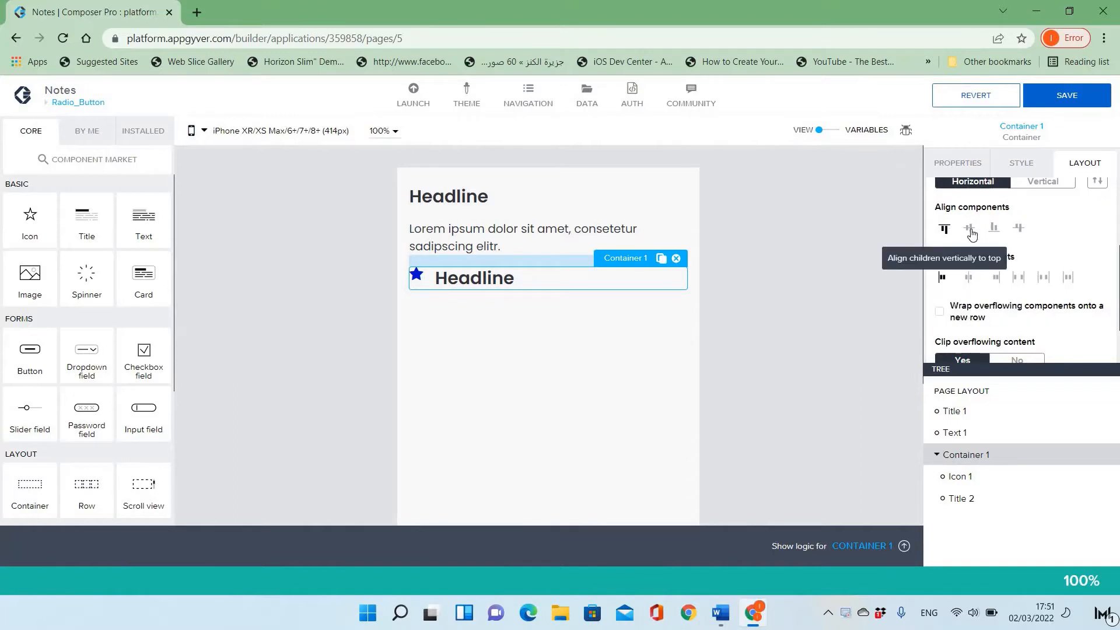
pyautogui.click(970, 231)
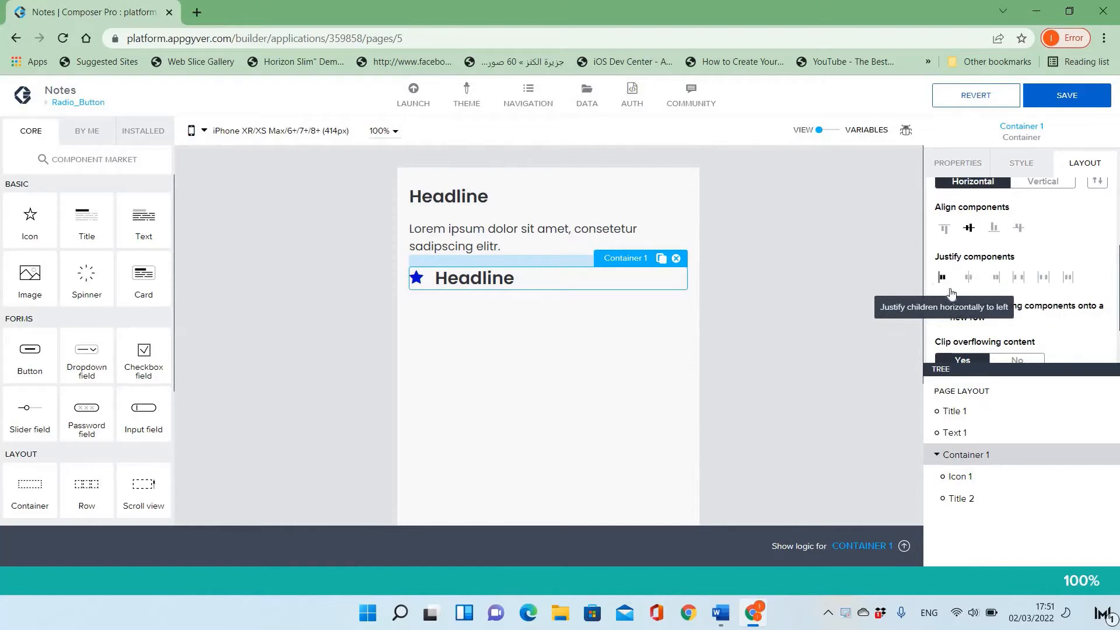
pyautogui.scroll(-1, 1003, 325)
pyautogui.scroll(-1, 1003, 325)
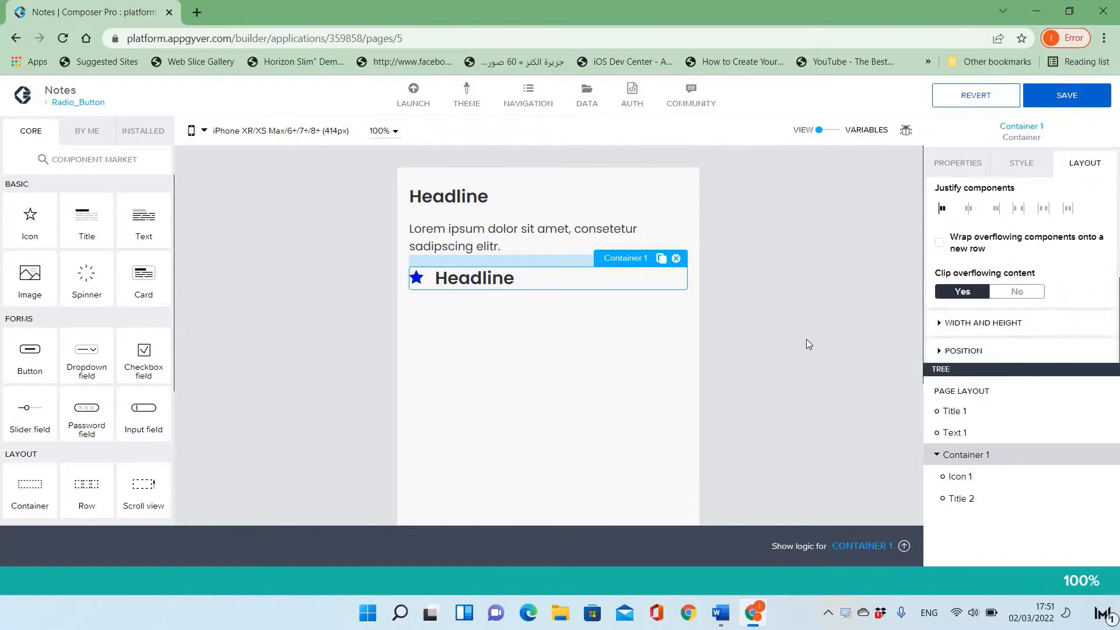
# Apply the Content Secondary Heading style to the headline inside the container.
pyautogui.click(496, 286)
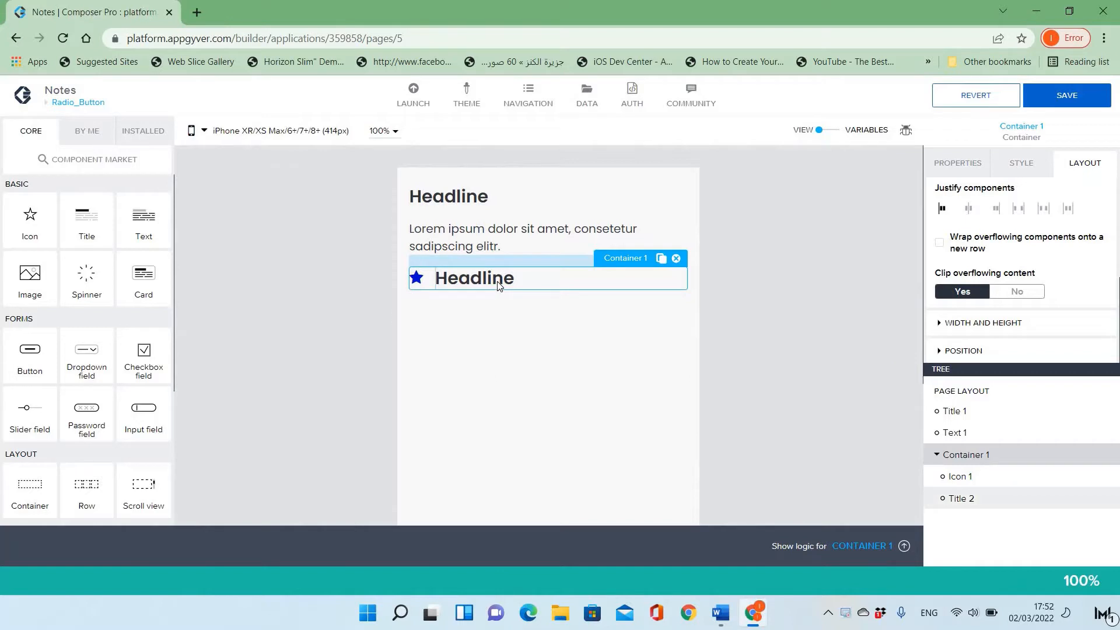
pyautogui.click(1021, 164)
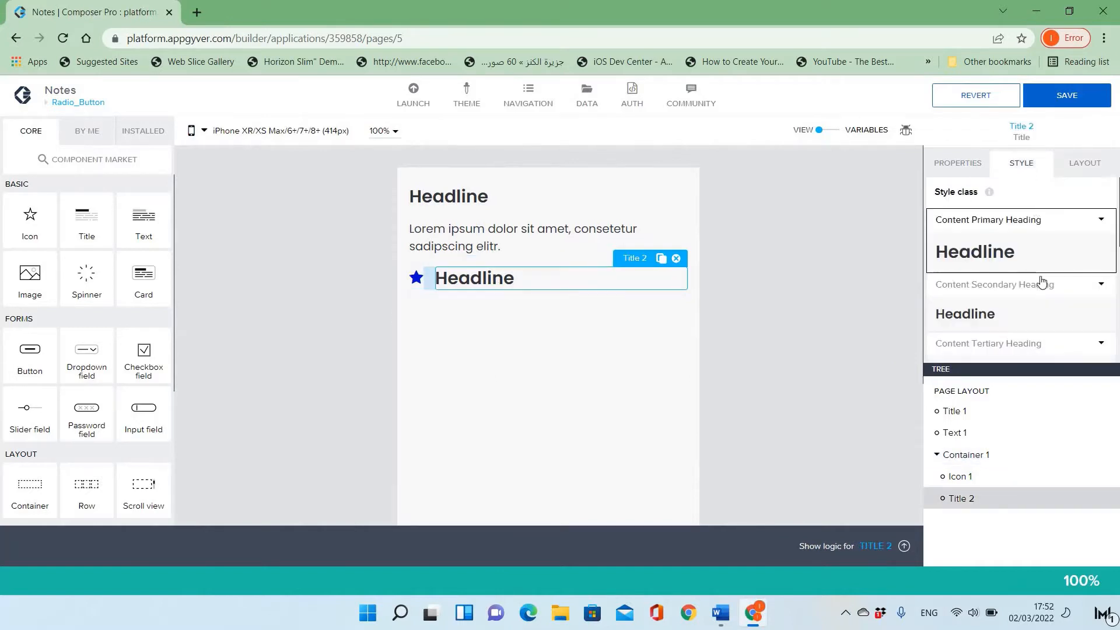
pyautogui.scroll(-1, 1030, 233)
pyautogui.click(1029, 233)
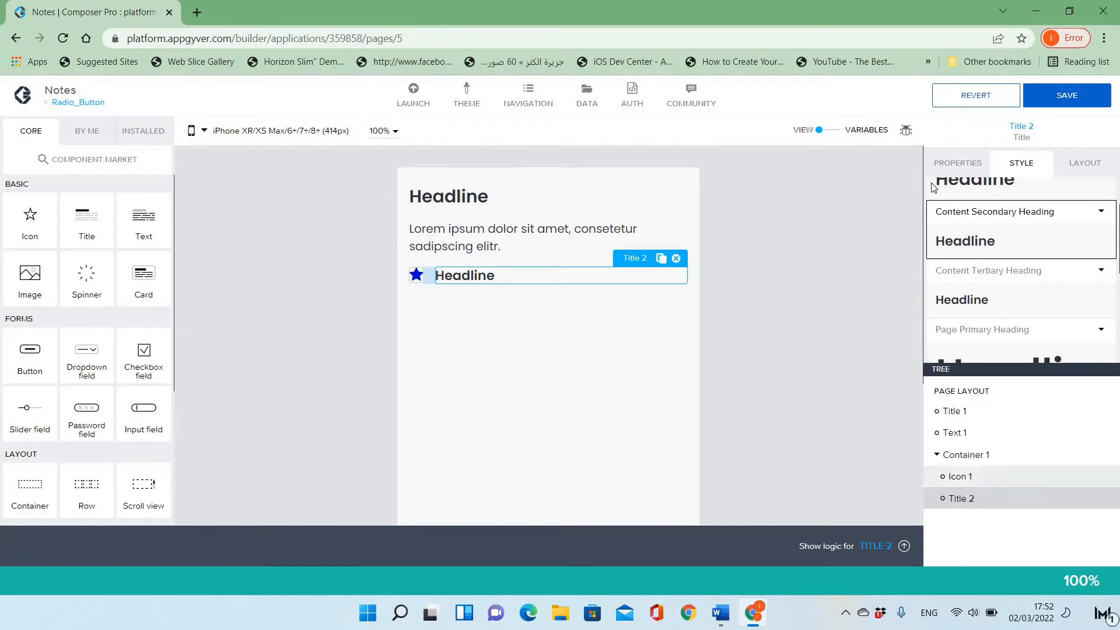
# Set the left gap of the headline inside the container to S (8px).
pyautogui.click(1086, 166)
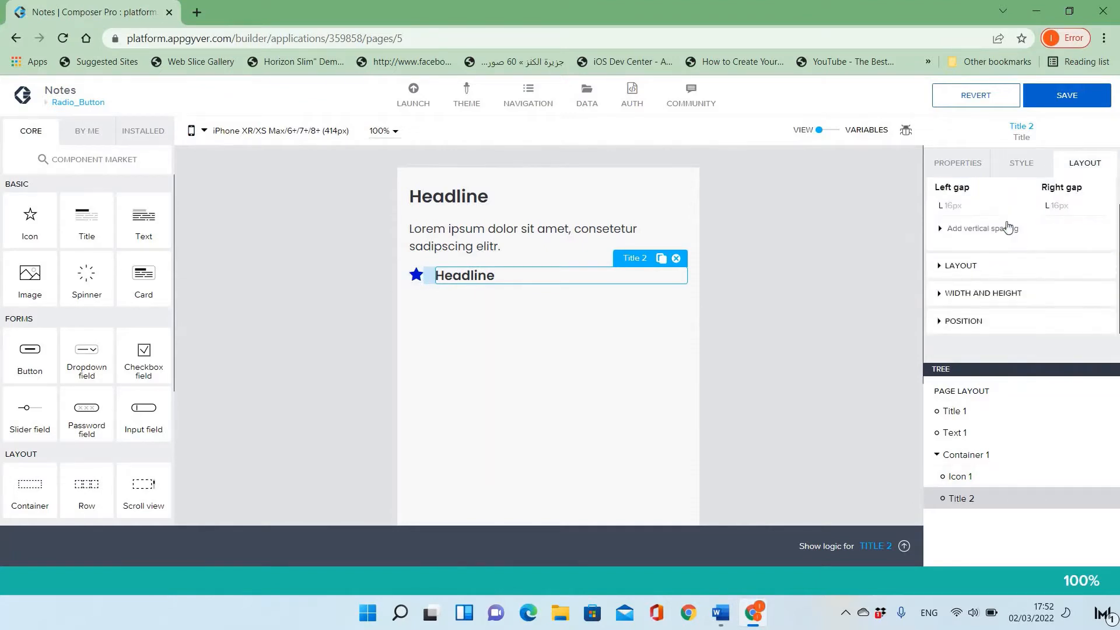
pyautogui.click(966, 229)
pyautogui.click(1009, 320)
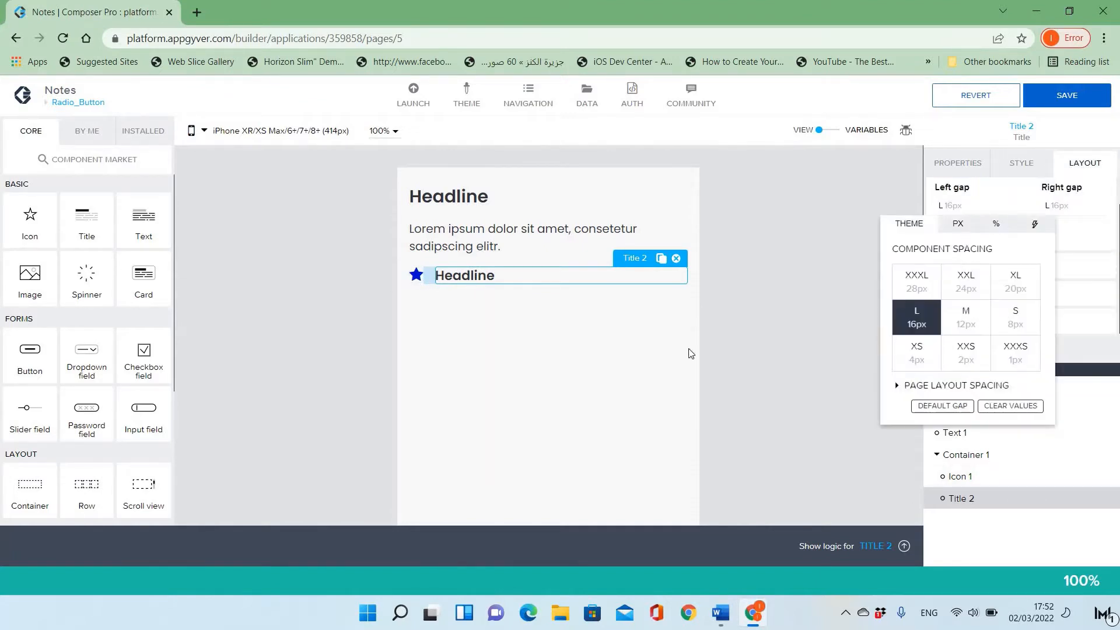
pyautogui.click(420, 281)
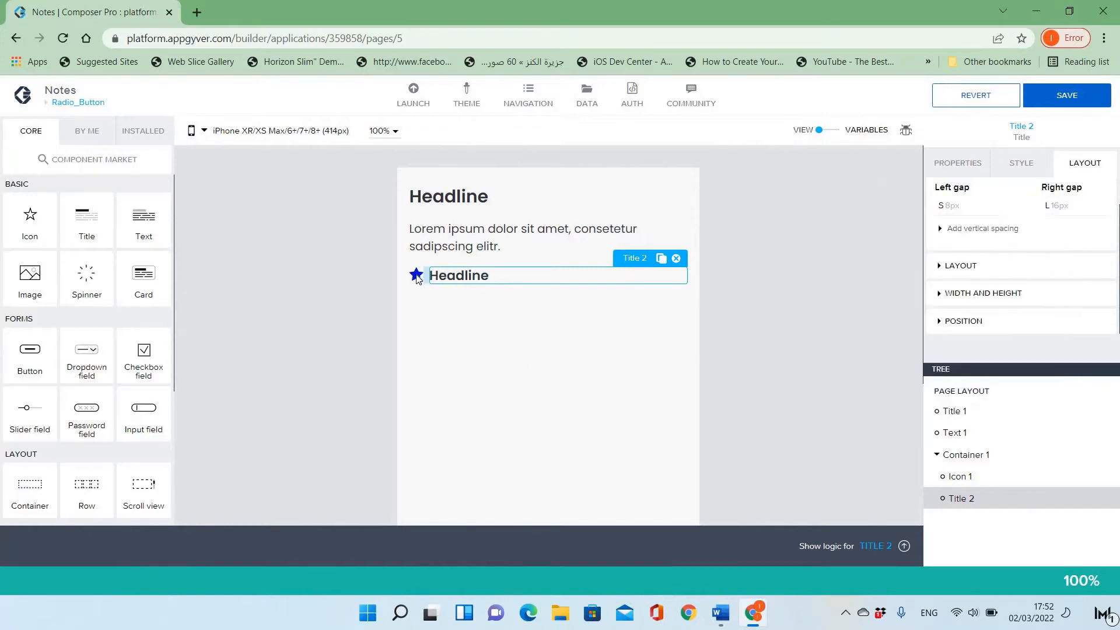
# Search the icon library for "circle" and change the star icon to dot-circle-o.
pyautogui.click(417, 276)
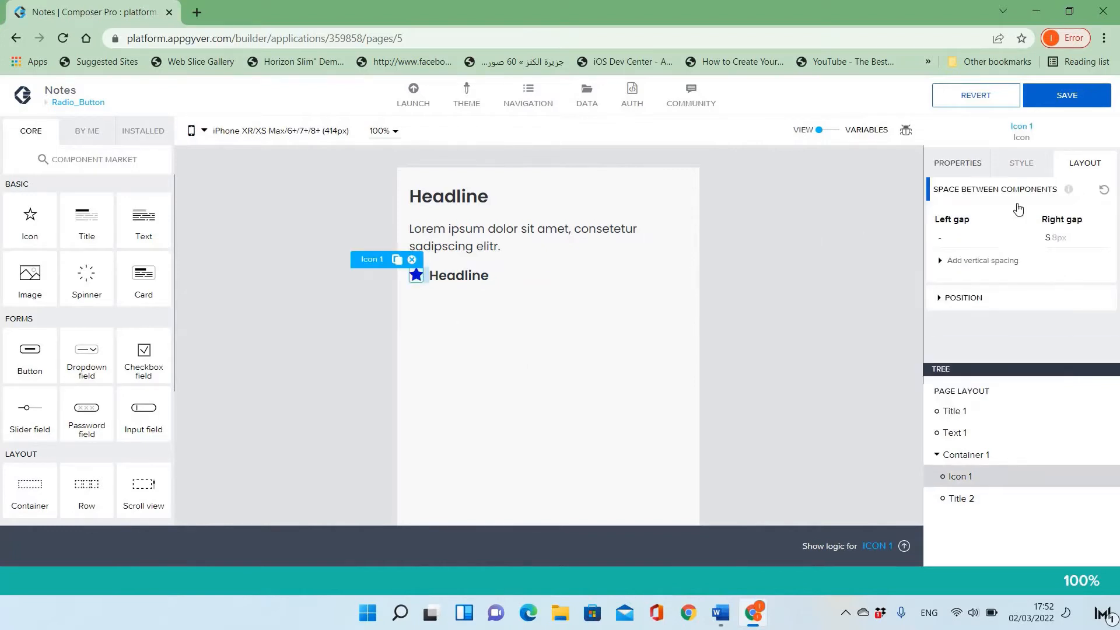
pyautogui.click(952, 165)
pyautogui.click(991, 213)
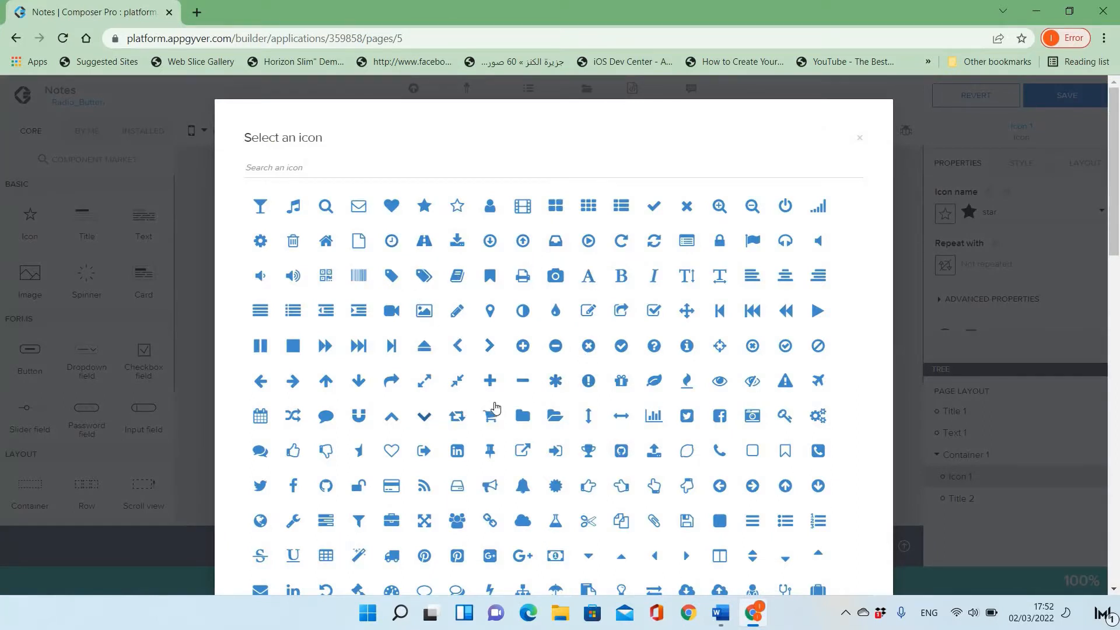
pyautogui.click(486, 172)
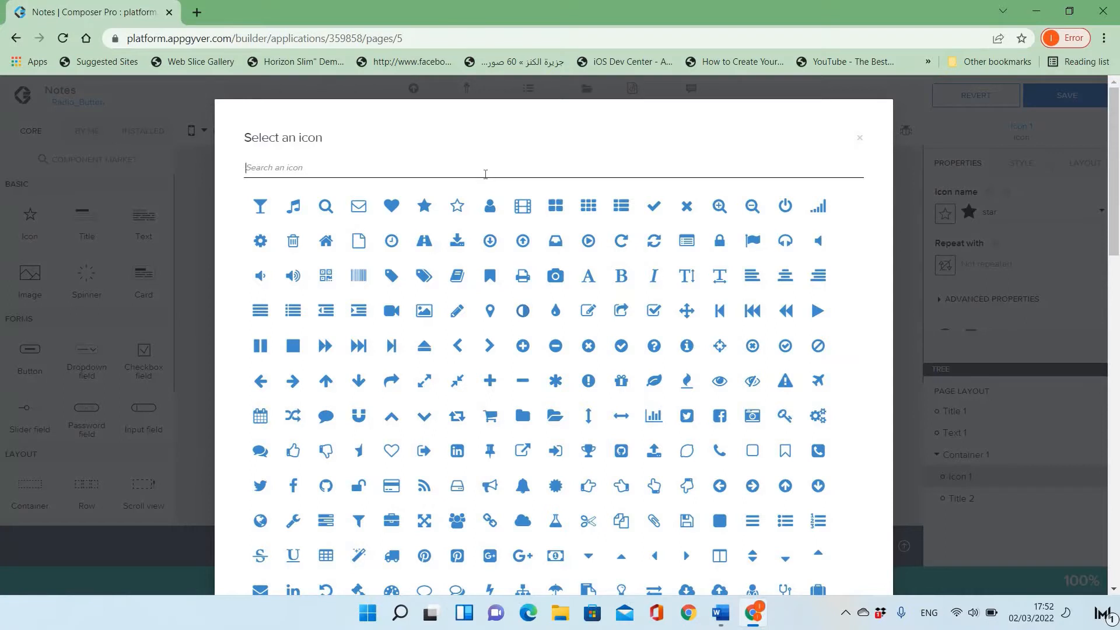
pyautogui.write('circle')
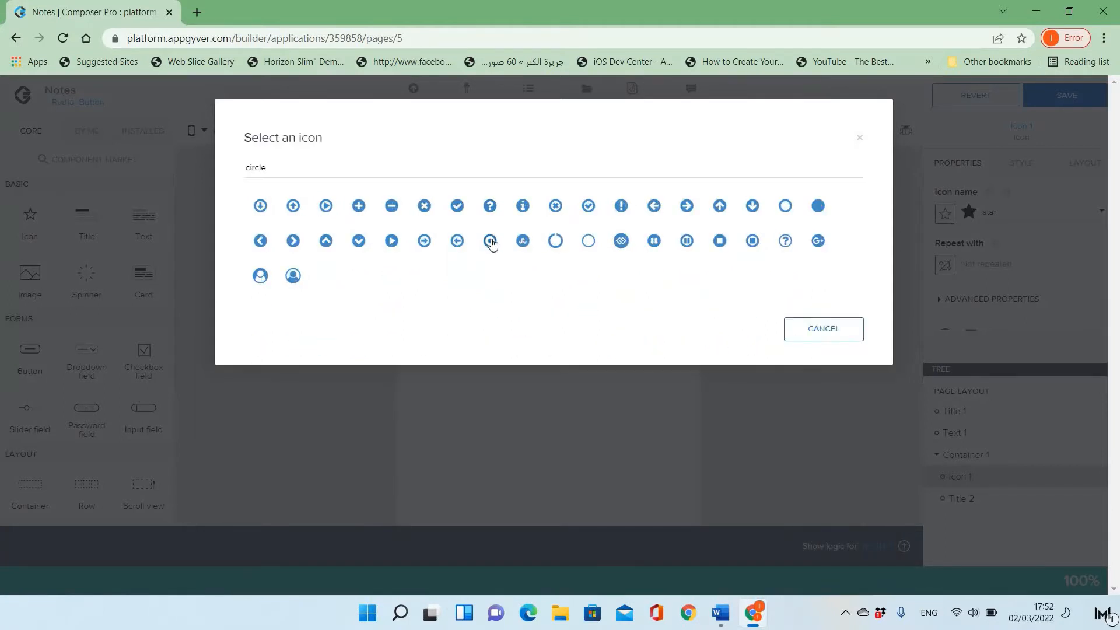
pyautogui.click(490, 241)
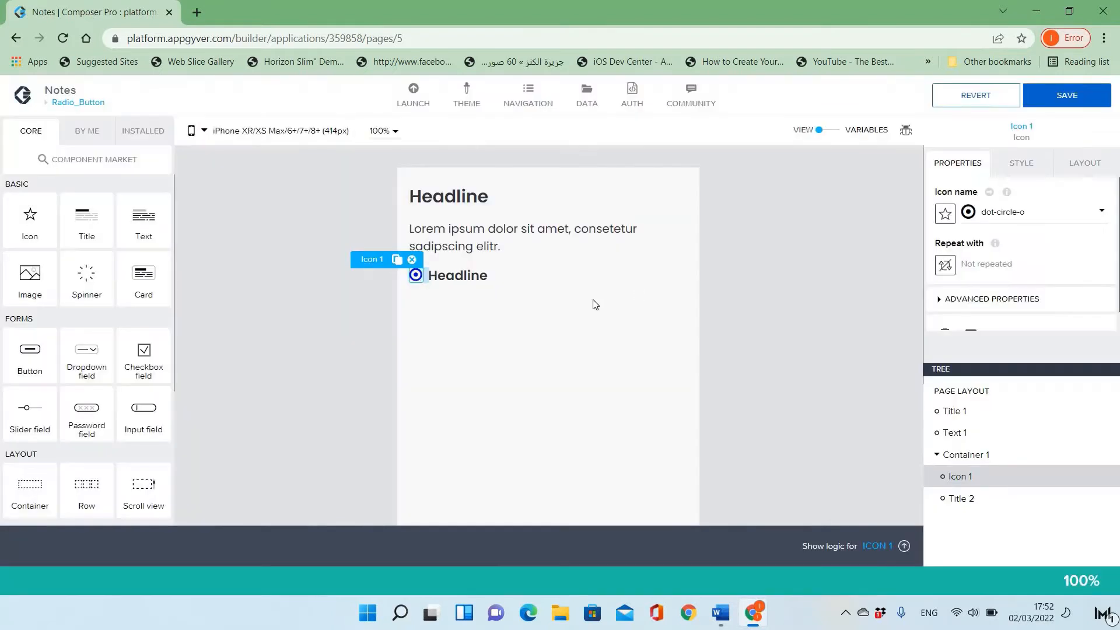
pyautogui.click(479, 302)
pyautogui.click(576, 274)
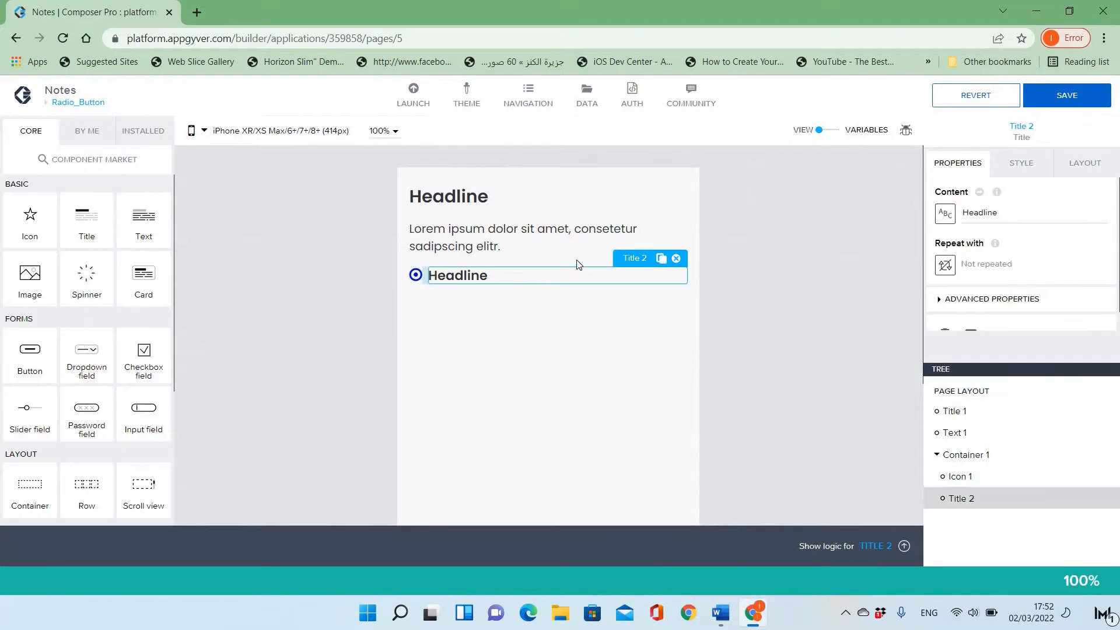
pyautogui.click(550, 303)
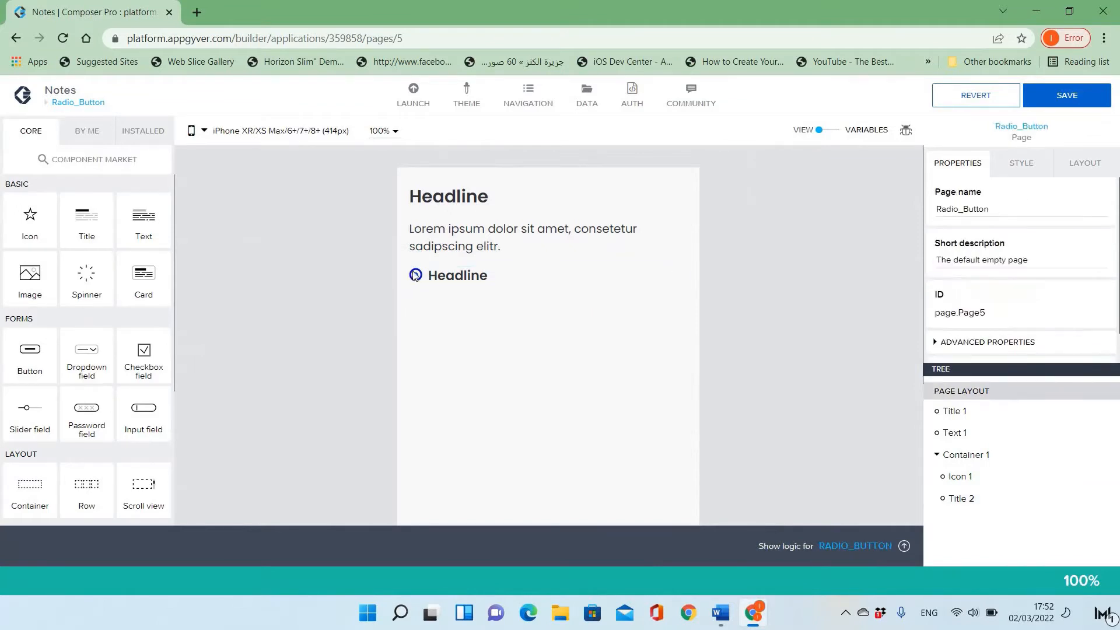
# Change the display name of the container holding the icon and headline to "choice 1".
pyautogui.click(430, 279)
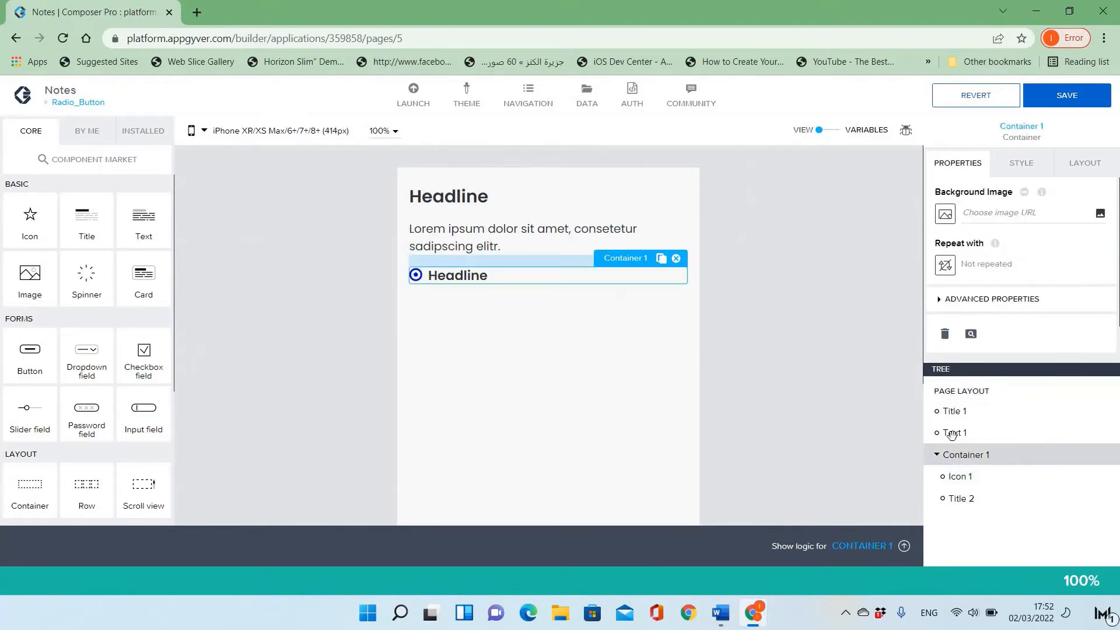
pyautogui.click(1009, 302)
pyautogui.scroll(-1, 997, 262)
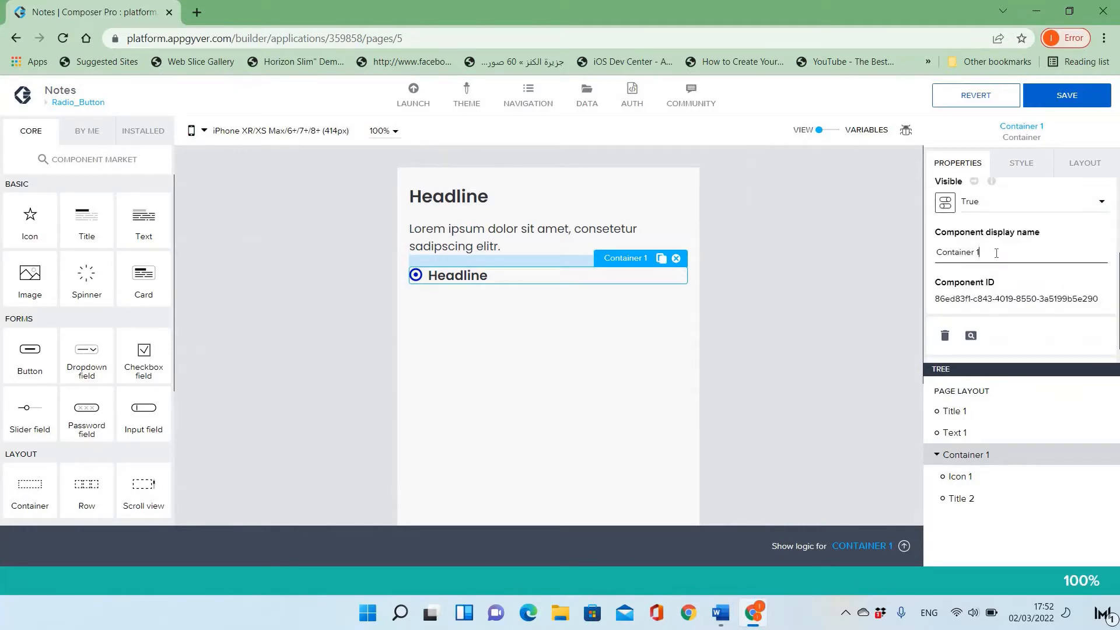
pyautogui.hotkey('shift', 'Home')
pyautogui.write('choice')
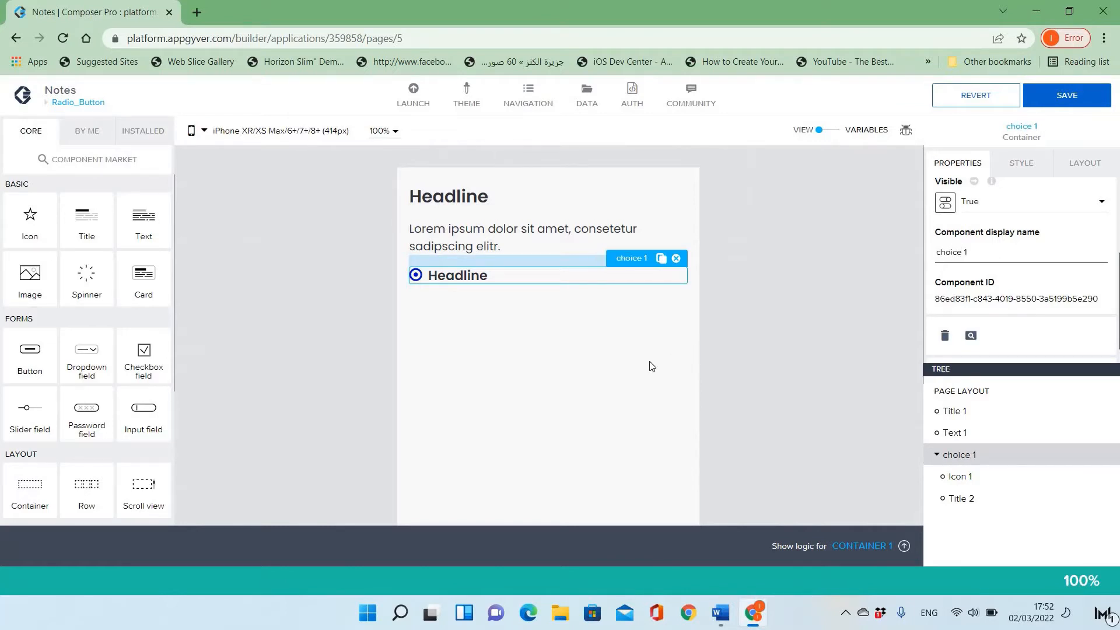
# Set the content of the headline inside the choice 1 container to "first".
pyautogui.click(502, 289)
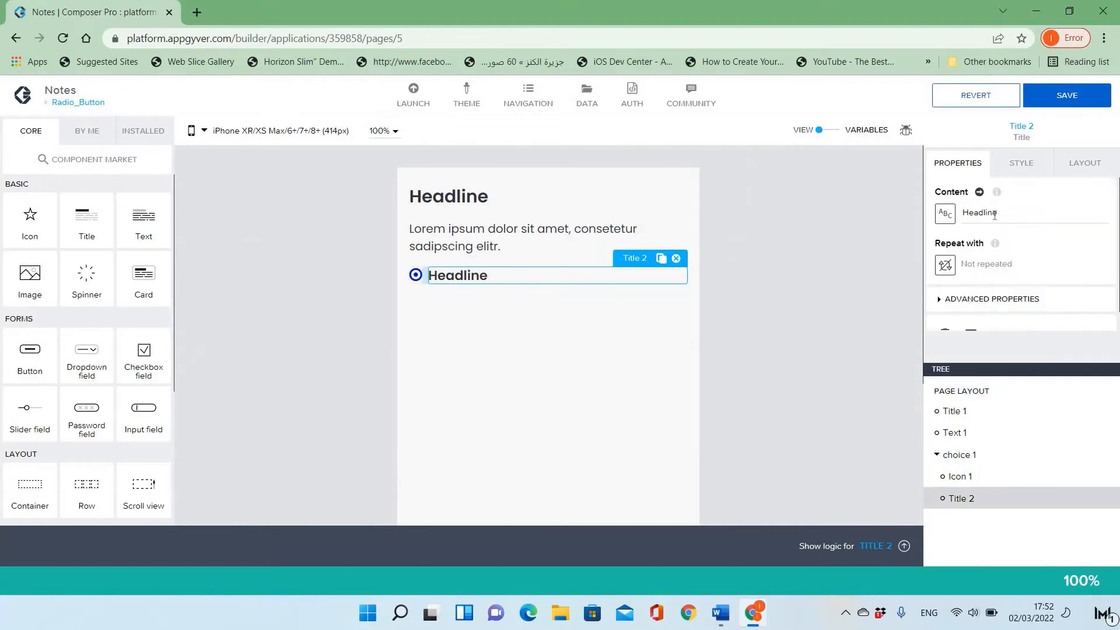
pyautogui.click(993, 214)
pyautogui.hotkey('ctrl', 'a')
pyautogui.write('firs')
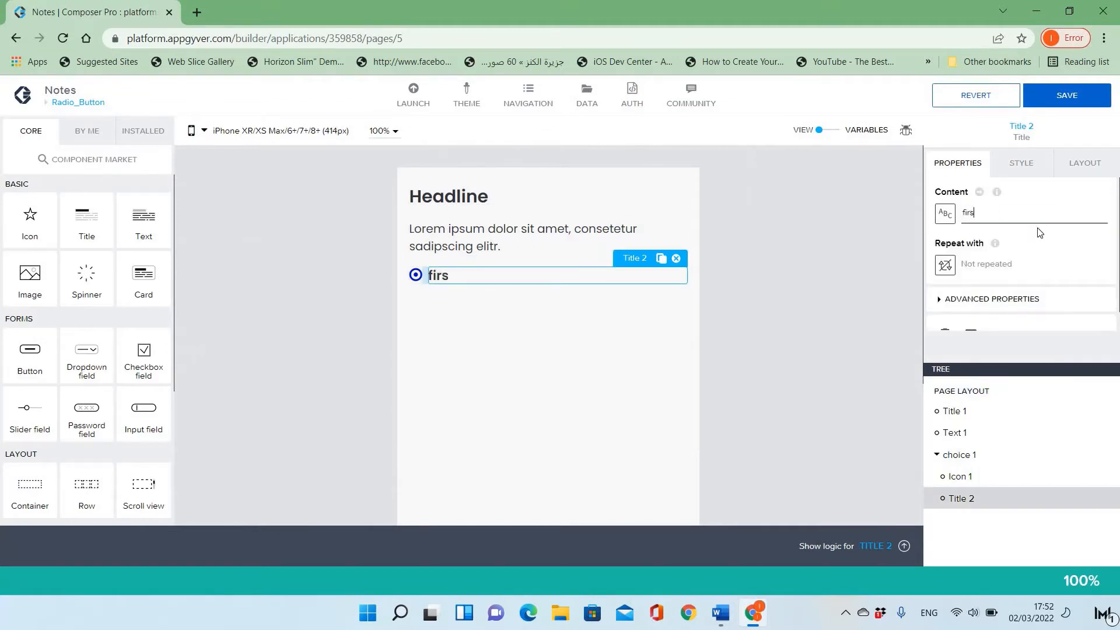
pyautogui.click(551, 325)
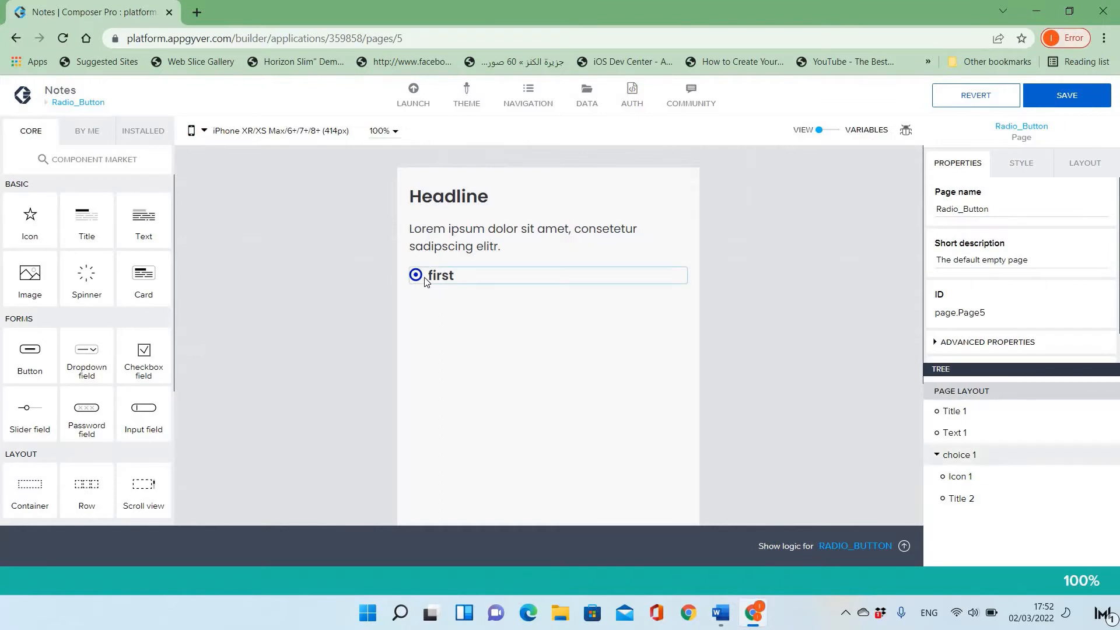
# Duplicate the choice 1 container and set the copy's title content to "second".
pyautogui.click(973, 454)
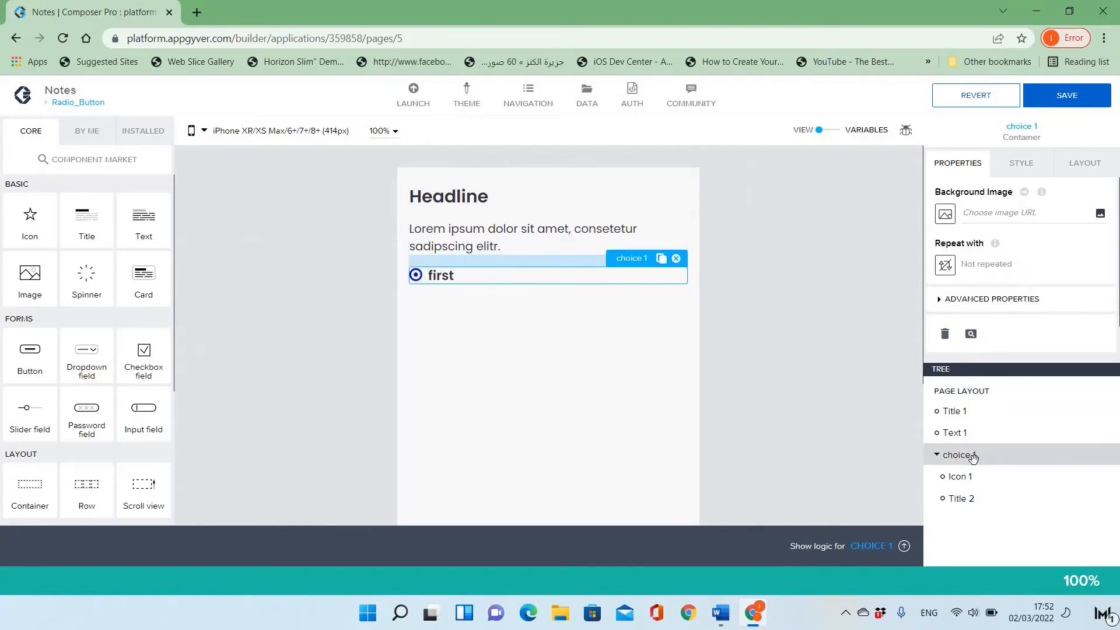
pyautogui.click(660, 260)
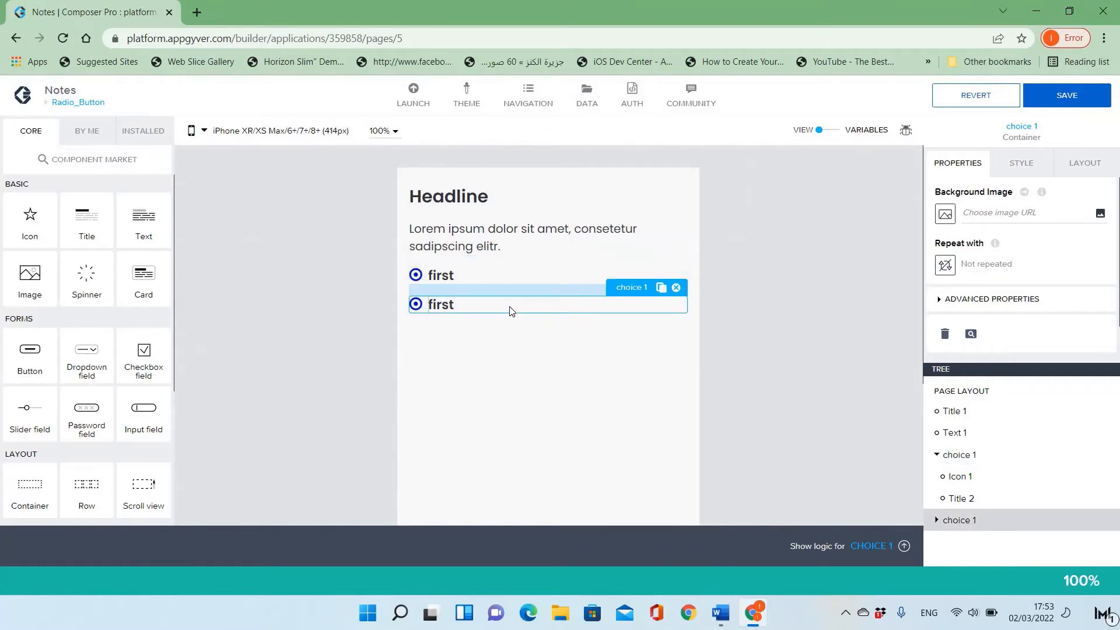
pyautogui.click(559, 312)
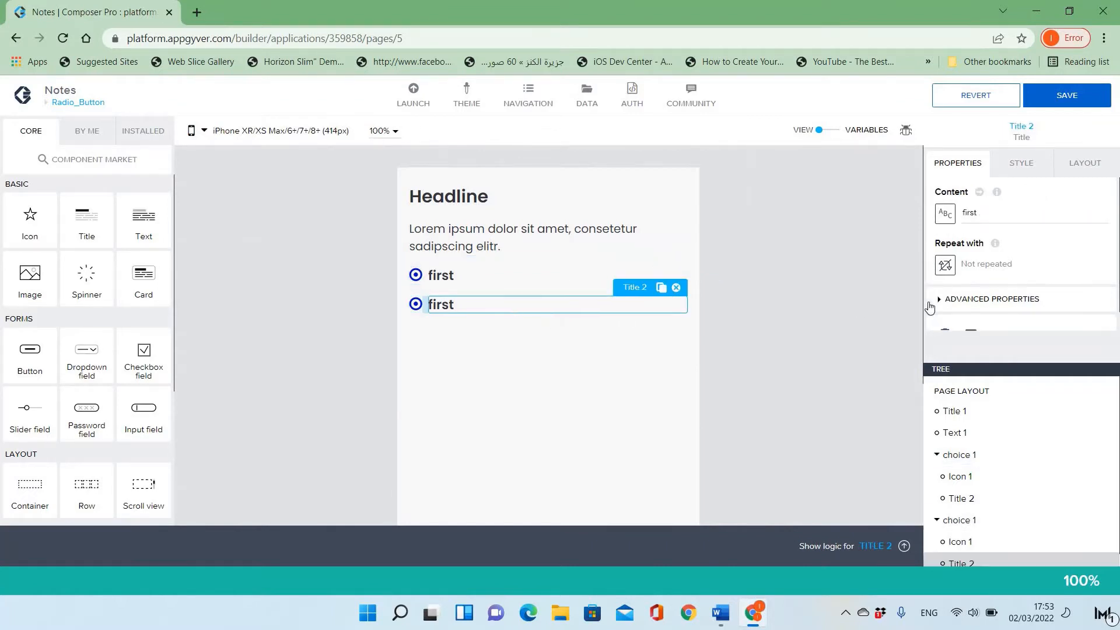
pyautogui.click(985, 217)
pyautogui.doubleClick(982, 216)
pyautogui.write('second')
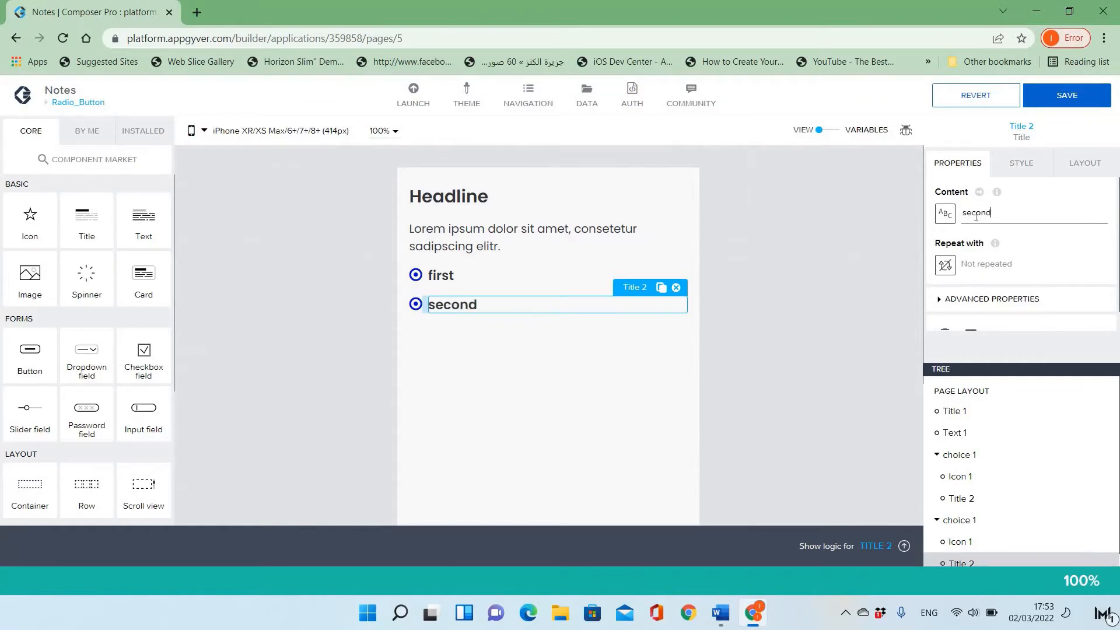
pyautogui.click(563, 322)
# Change the display name of the container holding the "second" title to "choice 2".
pyautogui.click(428, 305)
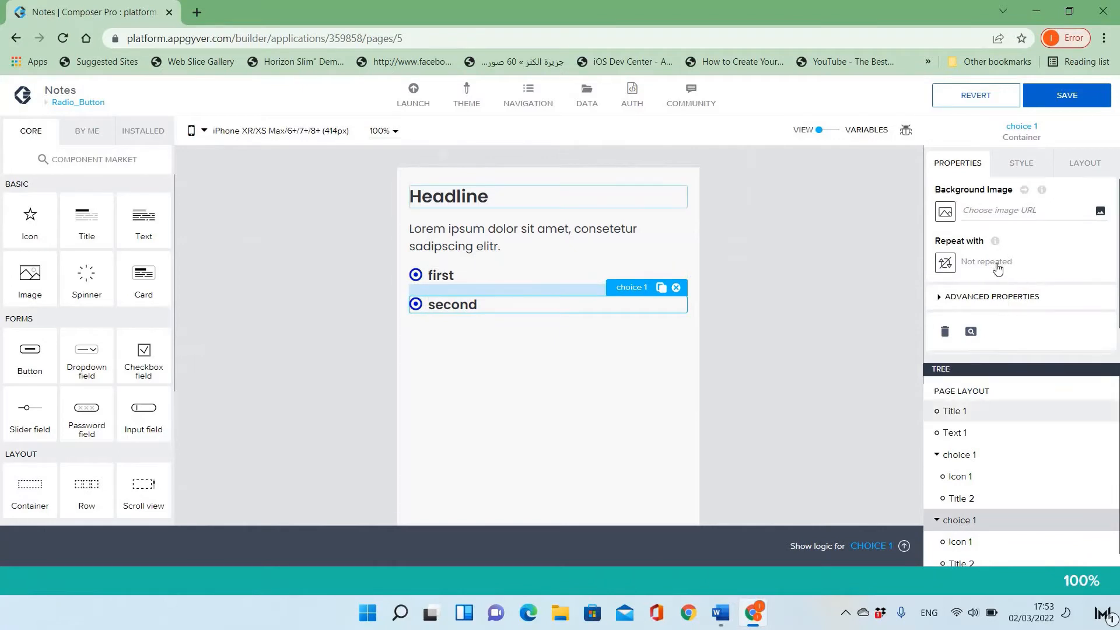
pyautogui.scroll(-1, 1004, 310)
pyautogui.scroll(-1, 987, 233)
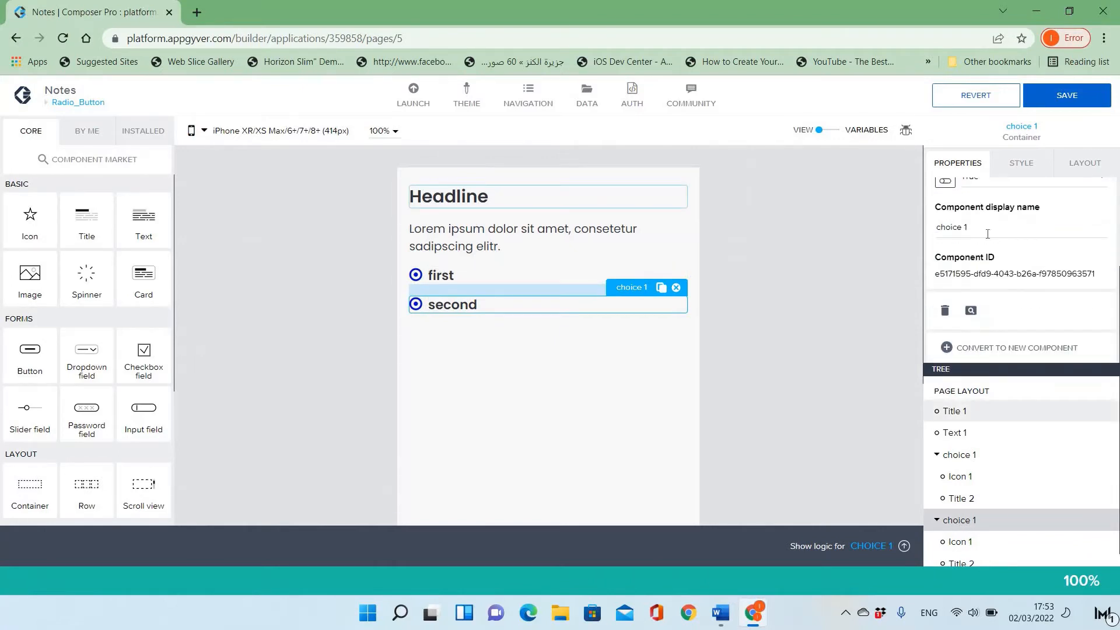
pyautogui.click(1008, 225)
pyautogui.write('2')
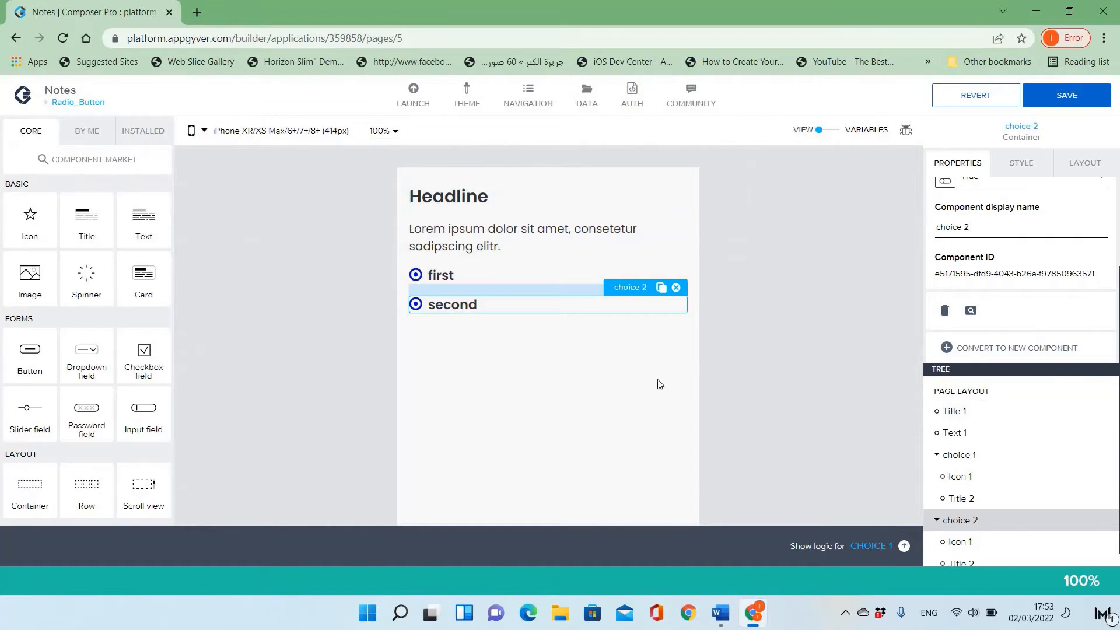
pyautogui.click(453, 387)
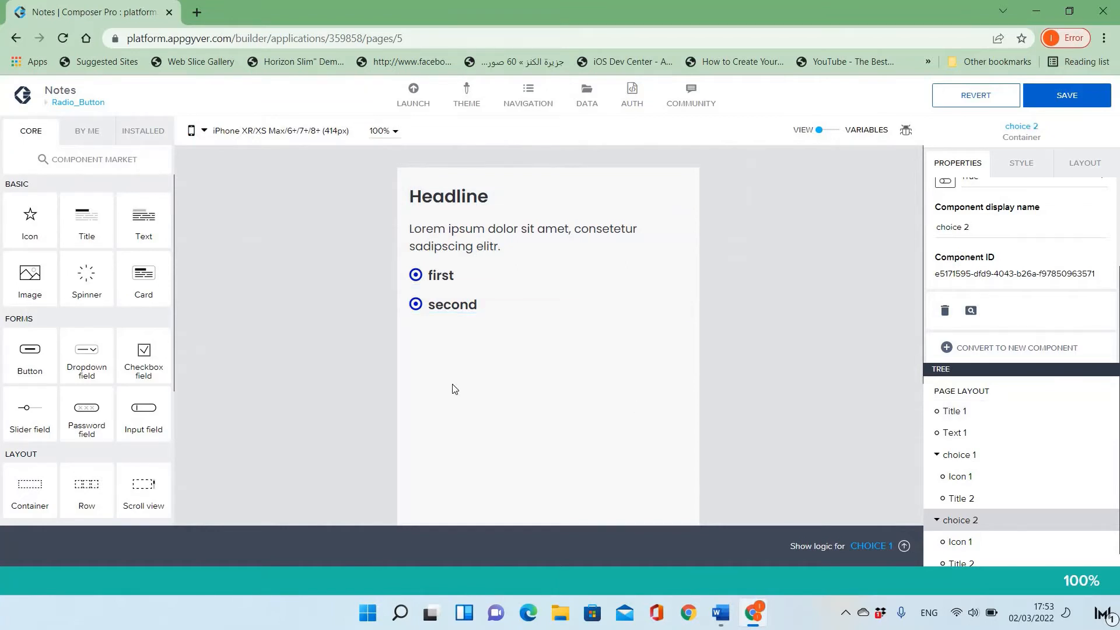
# Duplicate the choice 2 container.
pyautogui.click(427, 311)
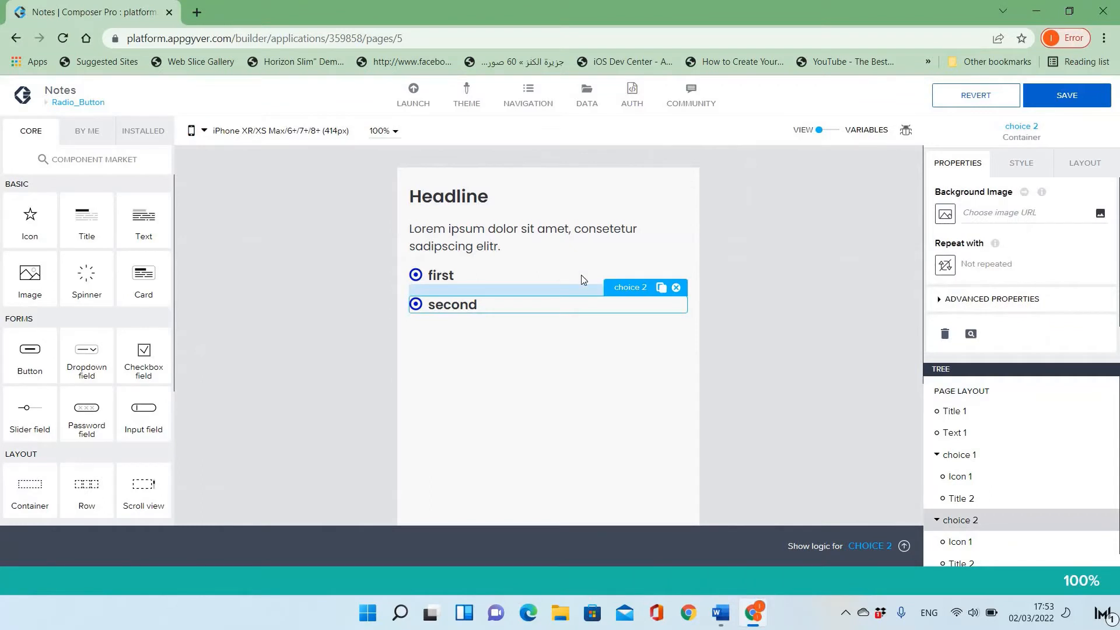
pyautogui.click(660, 288)
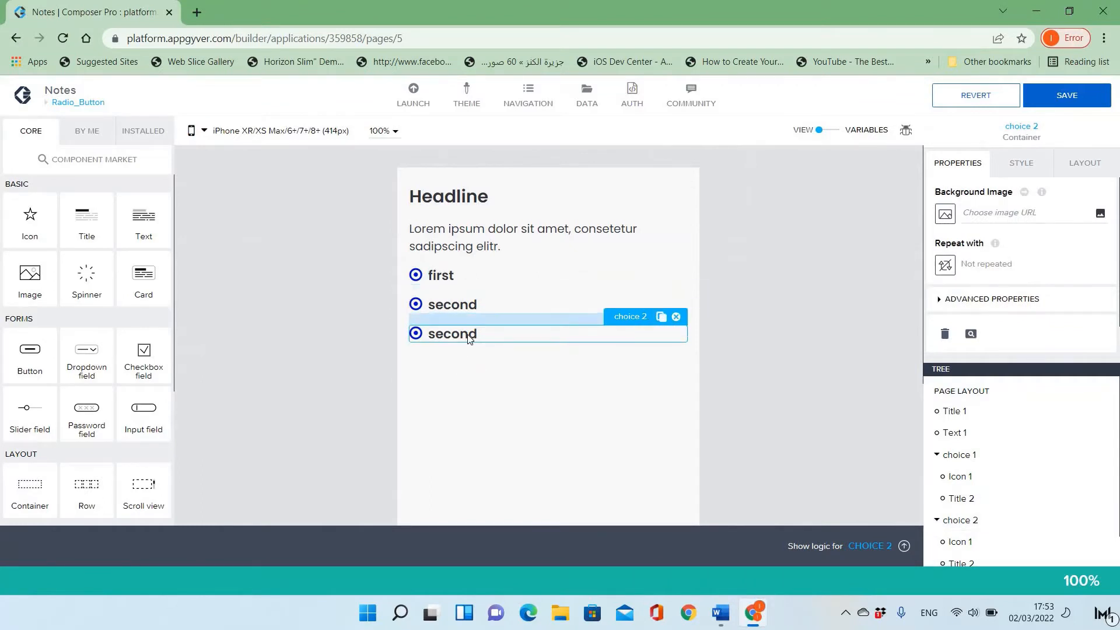
# Set the content of the title in the last duplicated container to "third".
pyautogui.click(469, 340)
pyautogui.click(1002, 235)
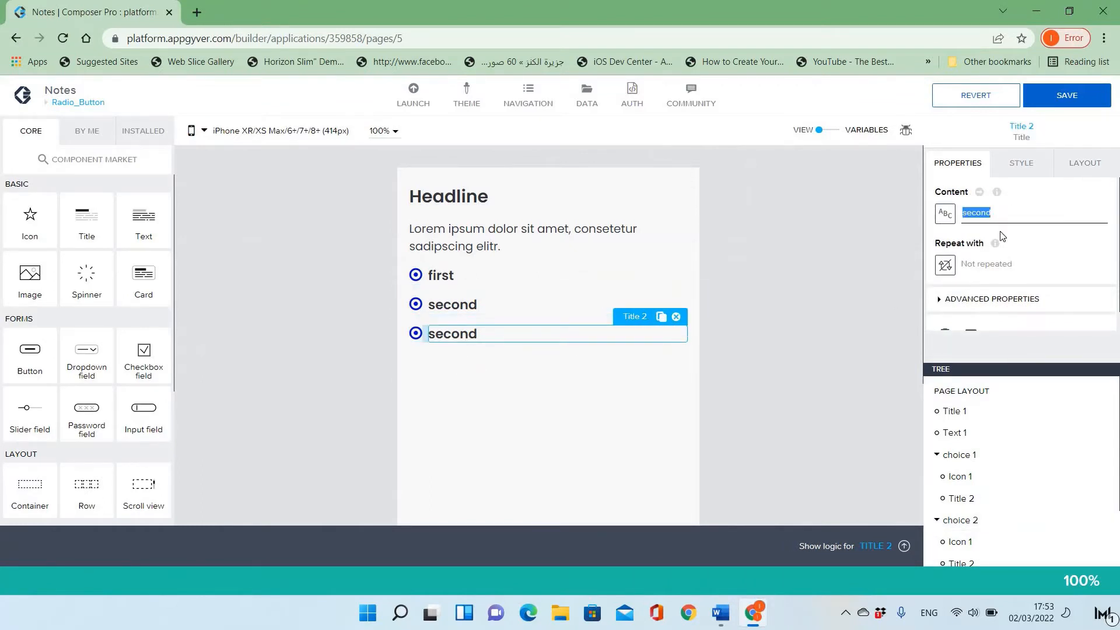
pyautogui.write('third')
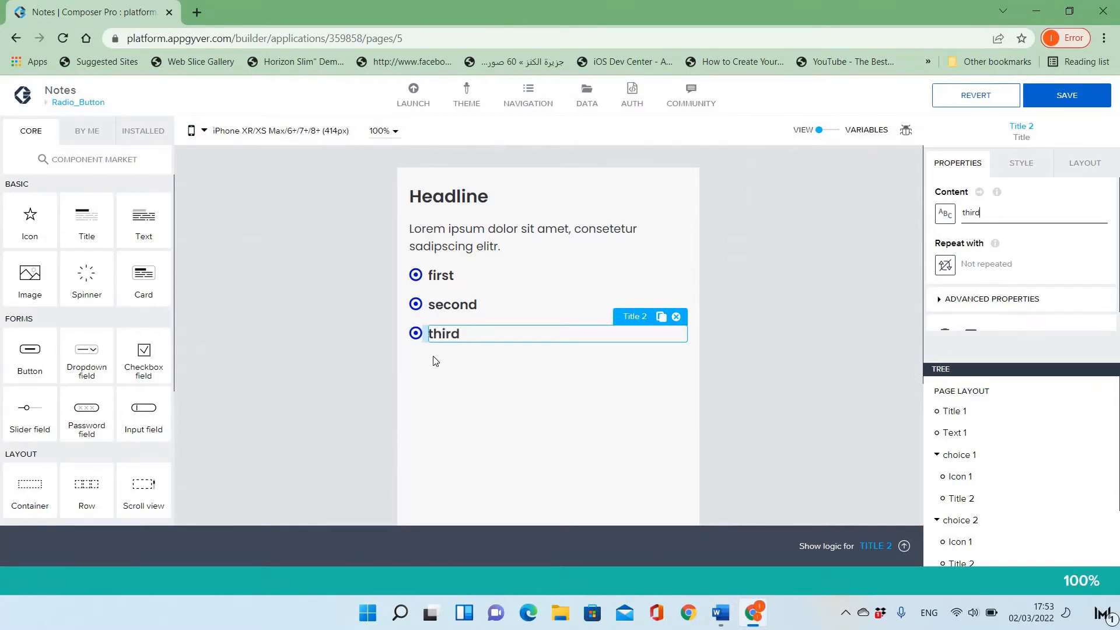
pyautogui.click(435, 361)
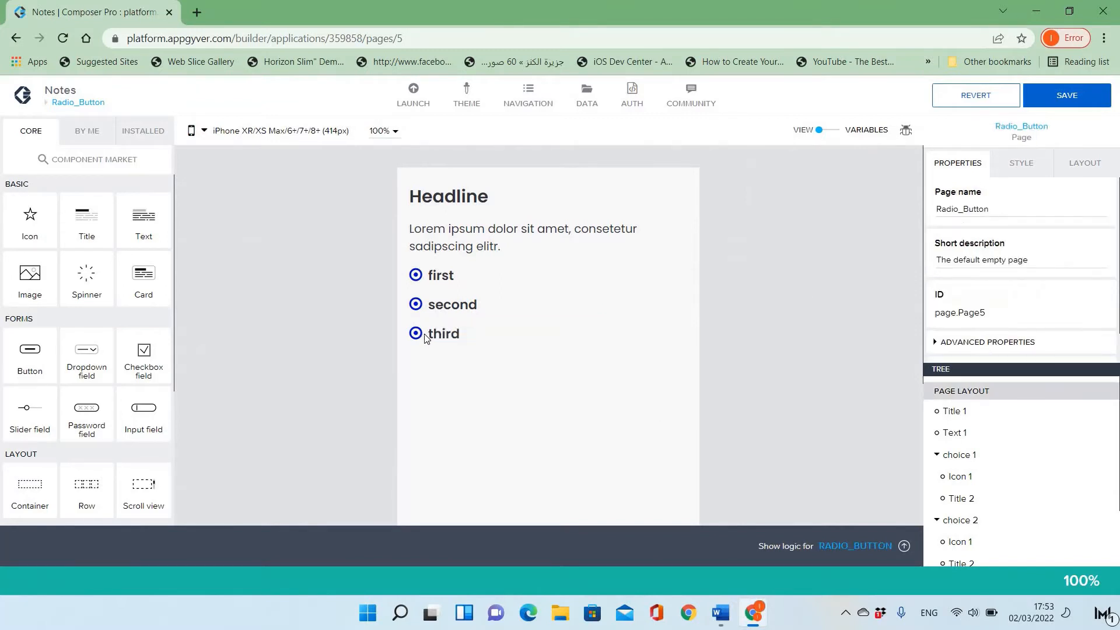
# Change the display name of the container holding the "third" title to "choice 3" and save the application.
pyautogui.click(425, 337)
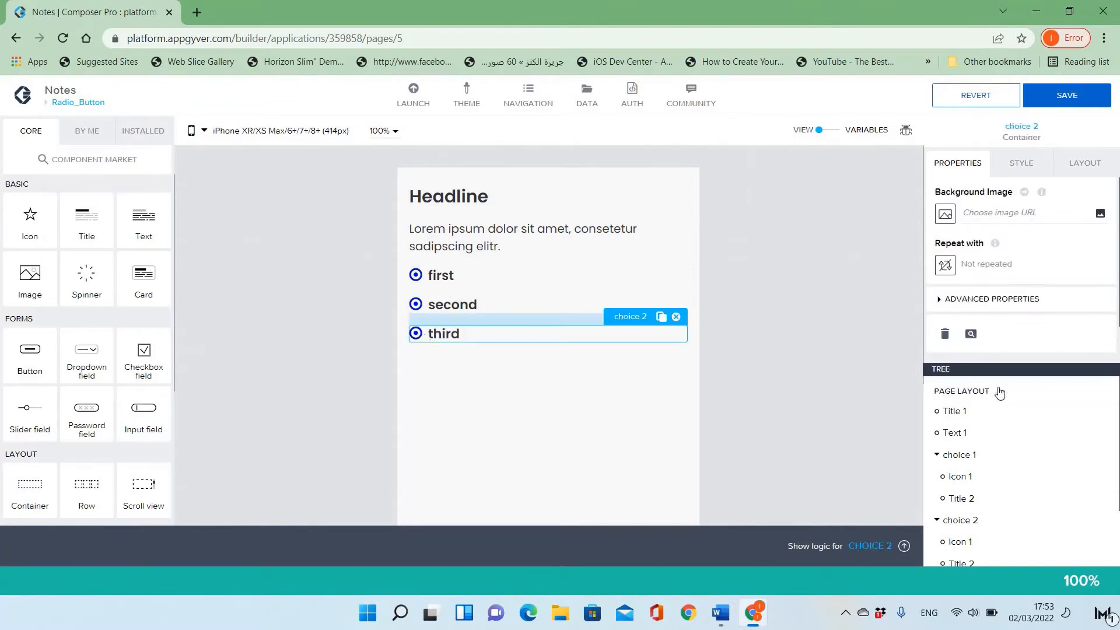
pyautogui.click(1002, 298)
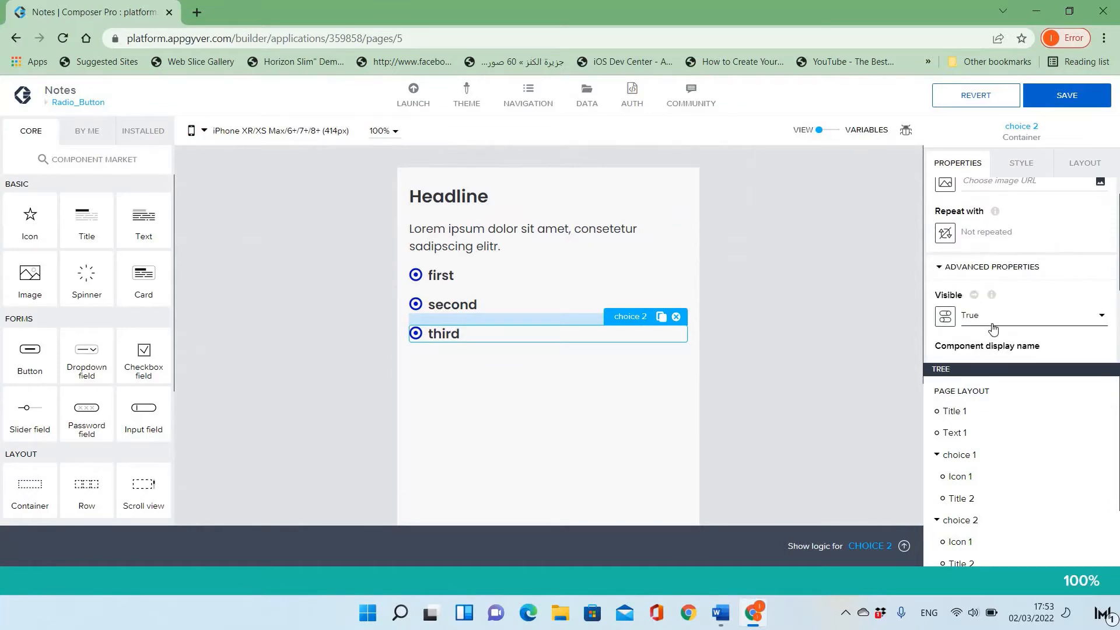
pyautogui.scroll(-3, 998, 286)
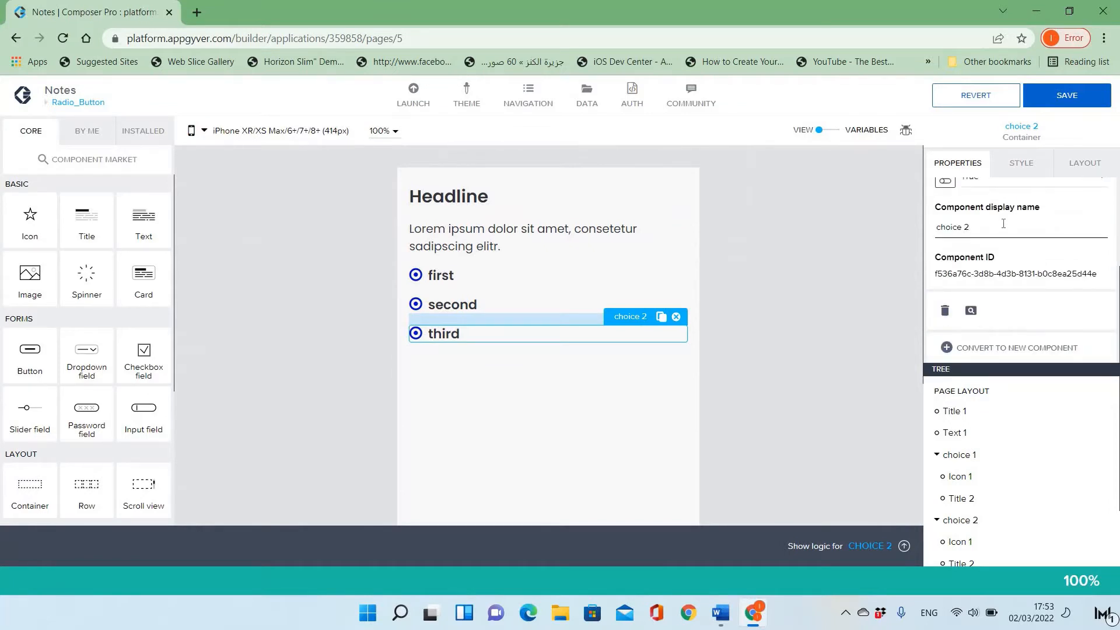
pyautogui.click(1003, 223)
pyautogui.press('BackSpace')
pyautogui.write('3')
pyautogui.click(543, 427)
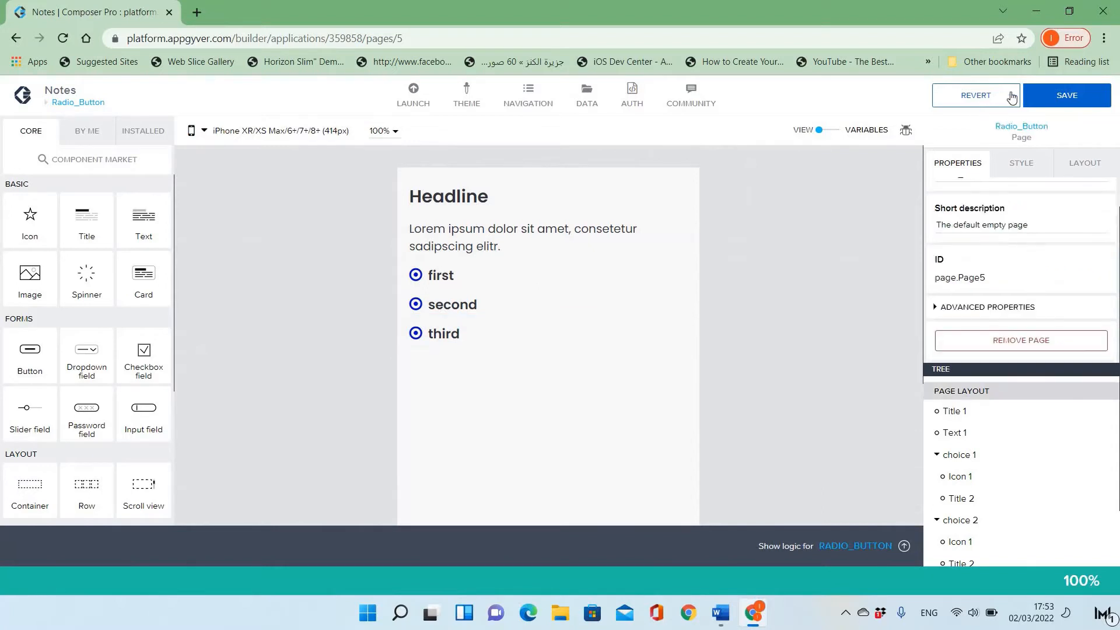
pyautogui.click(1040, 95)
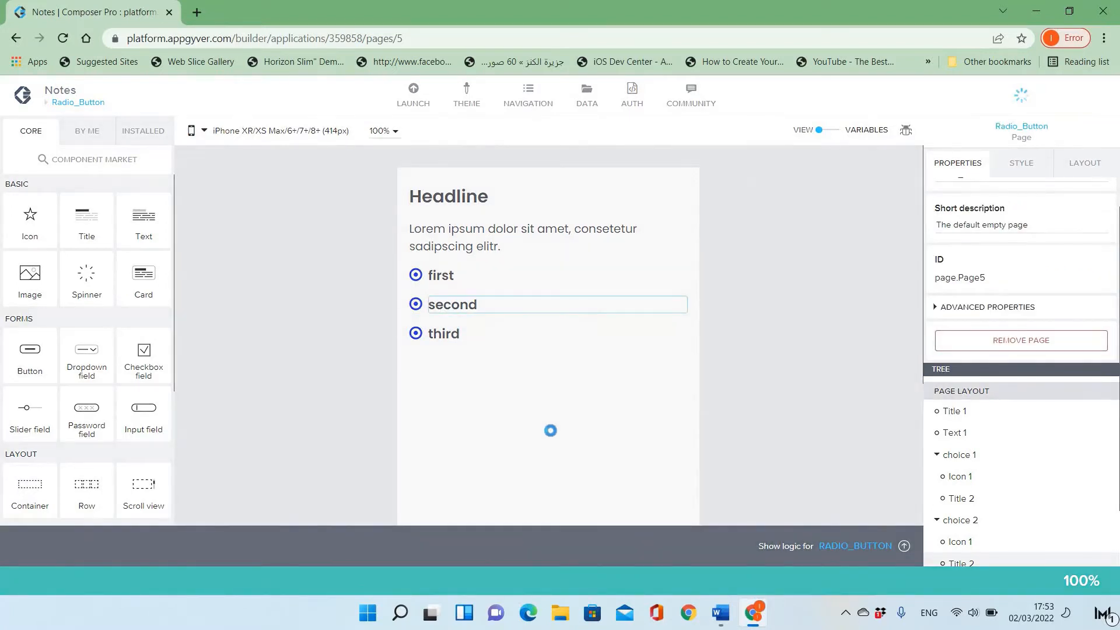
# Add a page variable to the Radio_Button page with the value type List.
pyautogui.click(834, 132)
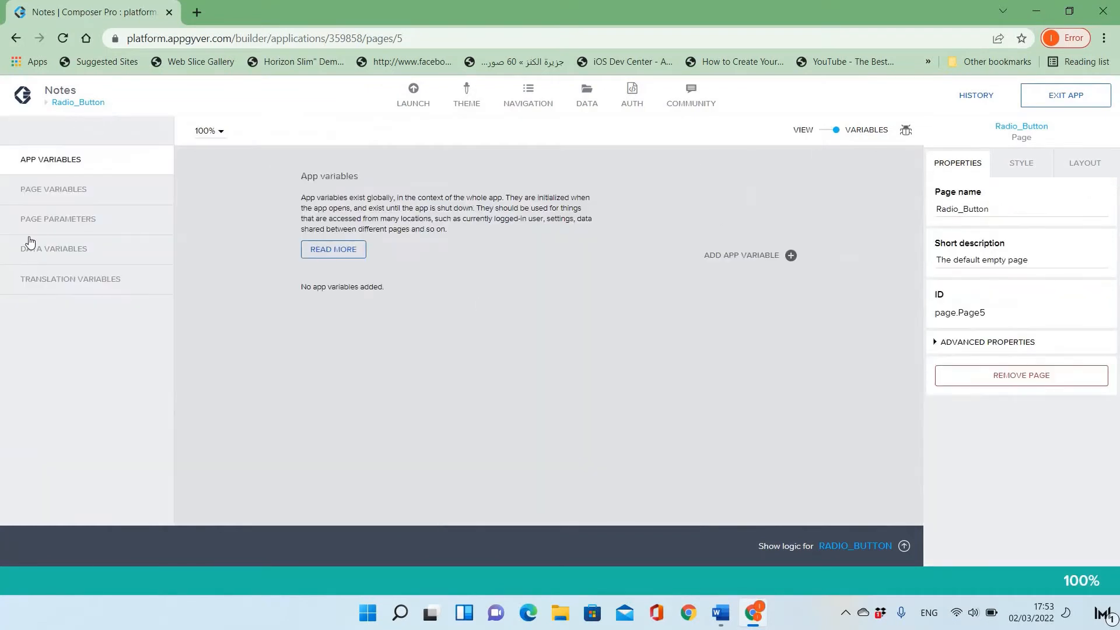
pyautogui.click(62, 195)
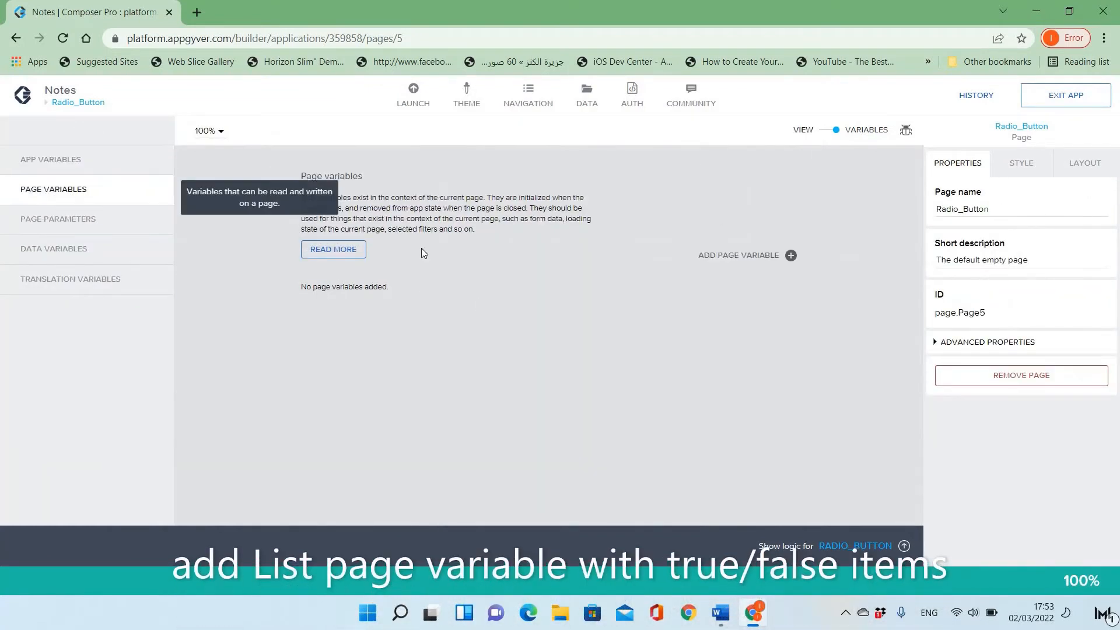
pyautogui.click(790, 255)
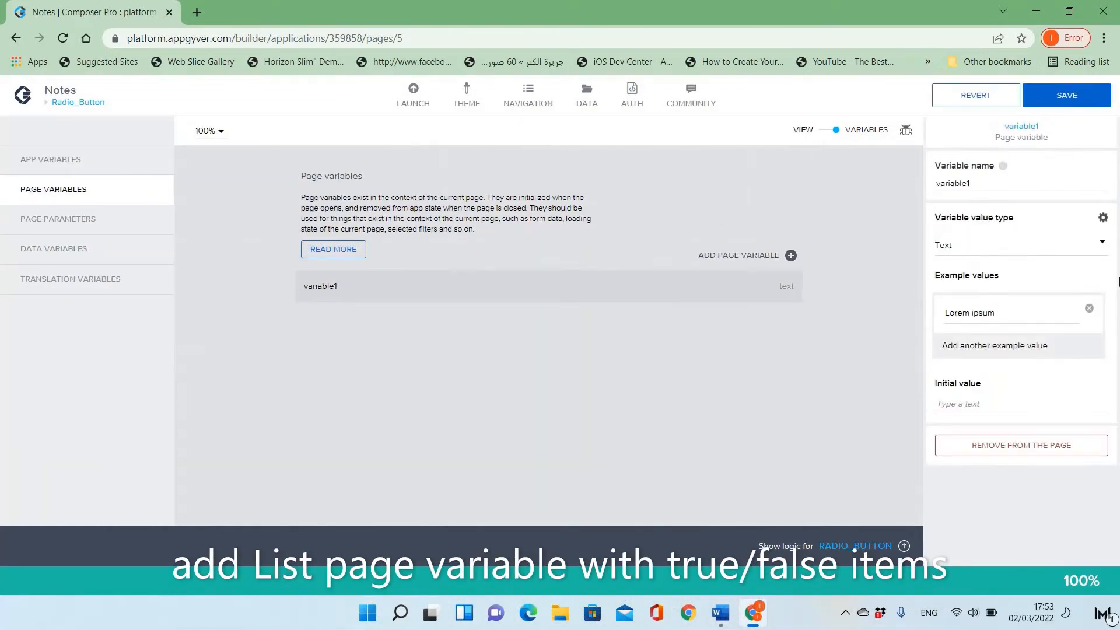
pyautogui.click(1067, 248)
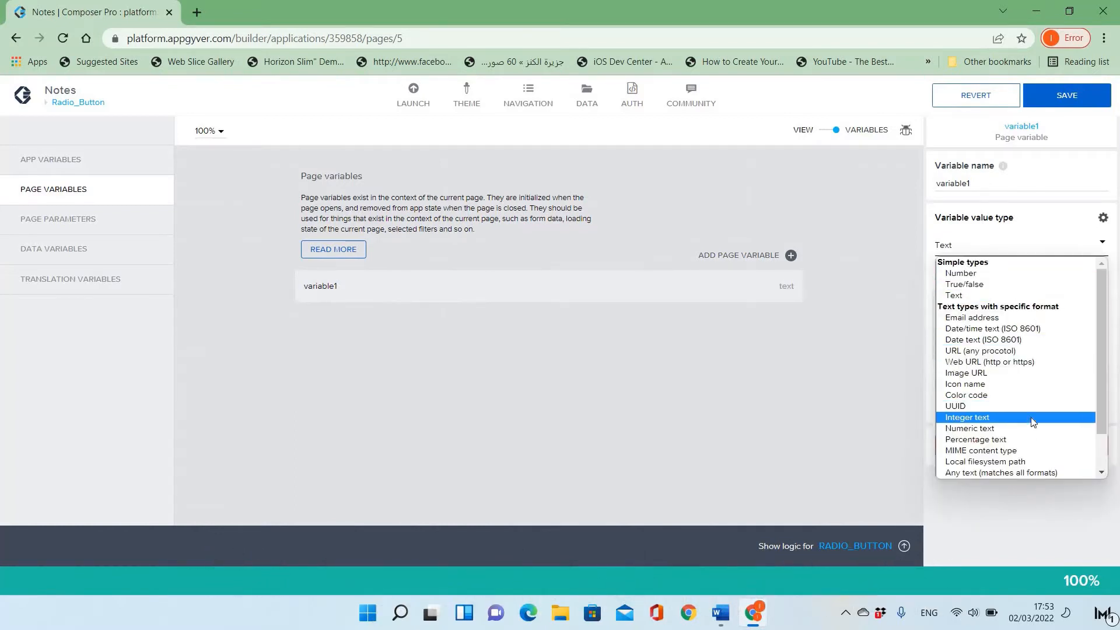
pyautogui.scroll(-2, 1030, 418)
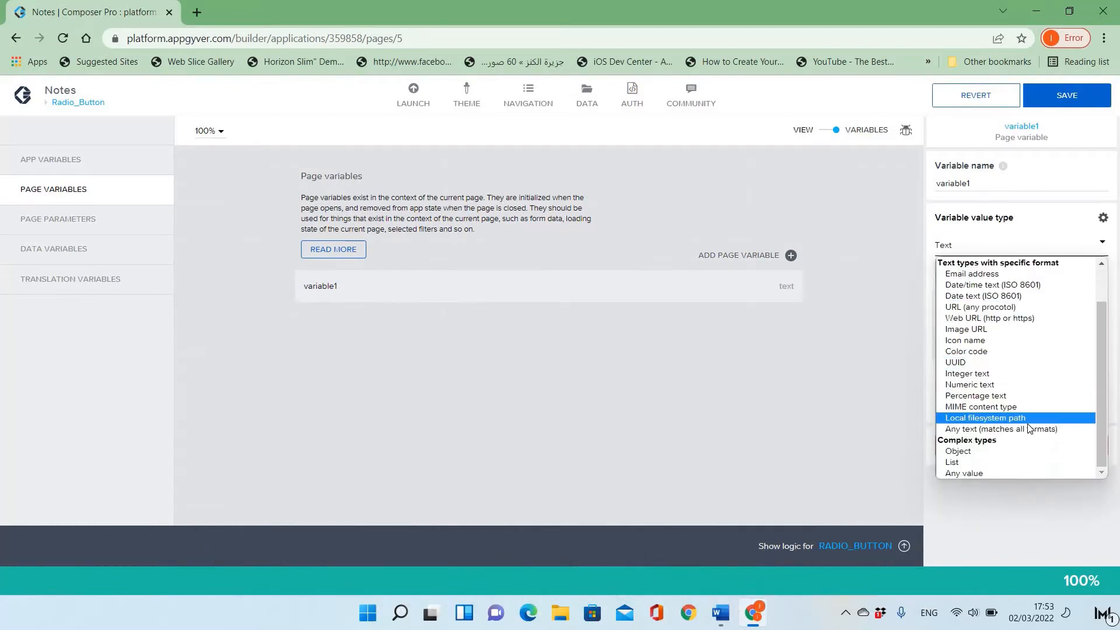
pyautogui.click(1018, 465)
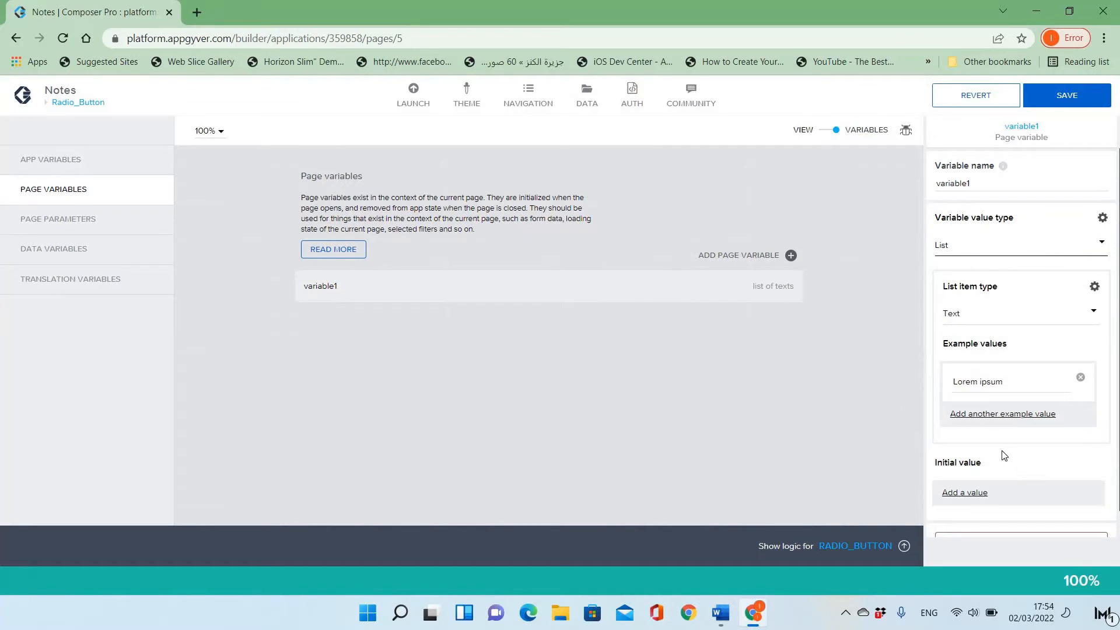
# Rename the new page variable as "choice_list".
pyautogui.doubleClick(980, 186)
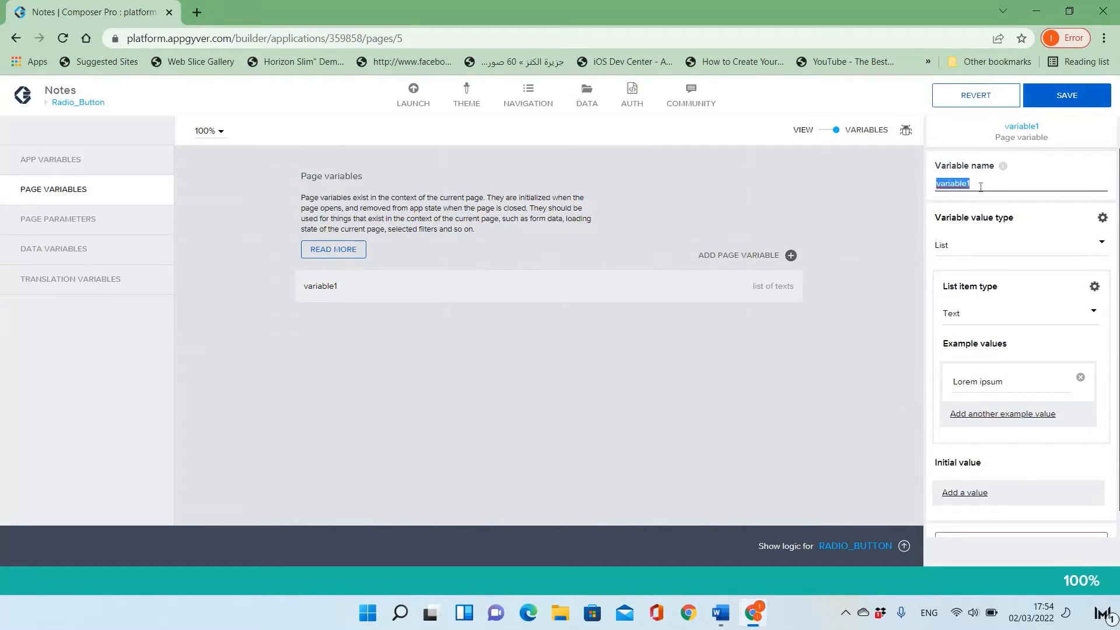
pyautogui.write('choic')
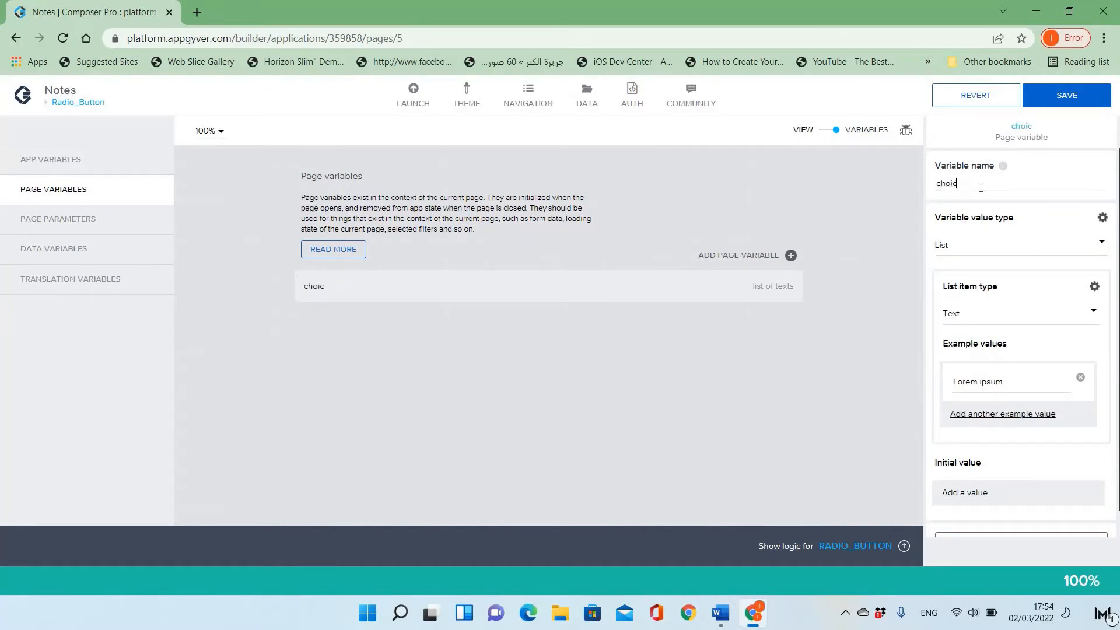
pyautogui.write('e_list')
pyautogui.click(800, 402)
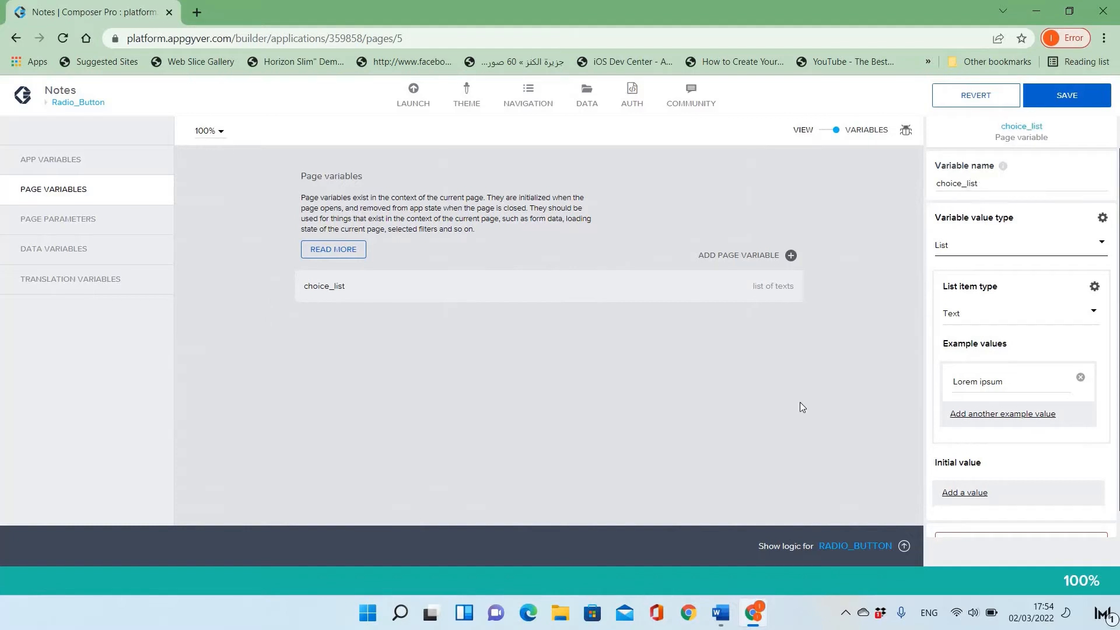
# Set the choice_list item type to True/false with three False initial values, and save the application.
pyautogui.click(1044, 325)
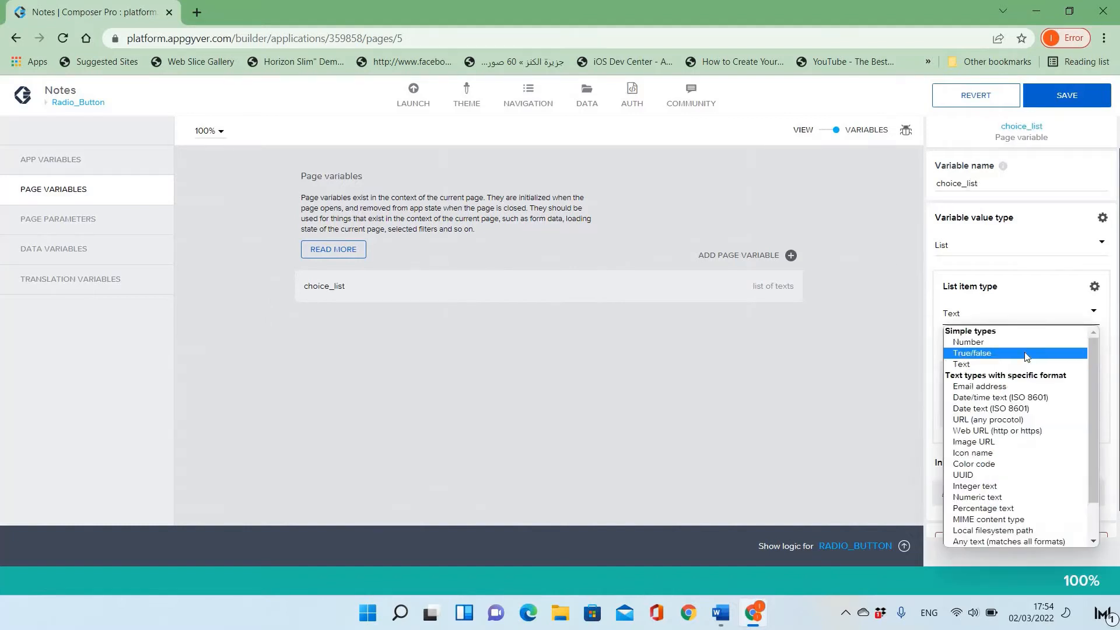
pyautogui.click(1025, 353)
pyautogui.click(982, 390)
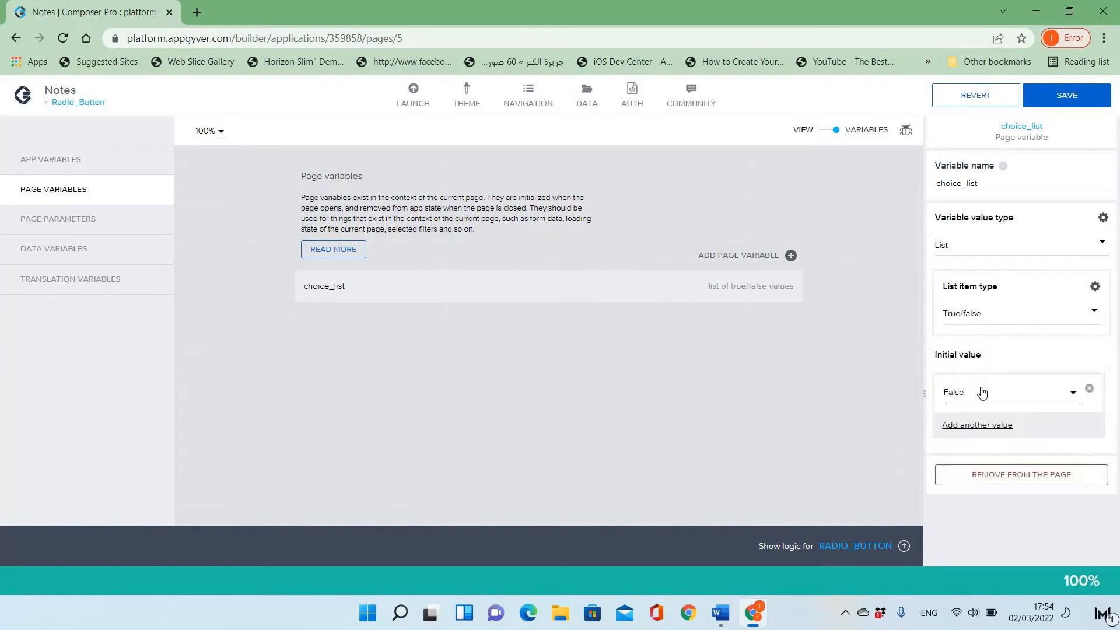
pyautogui.click(992, 426)
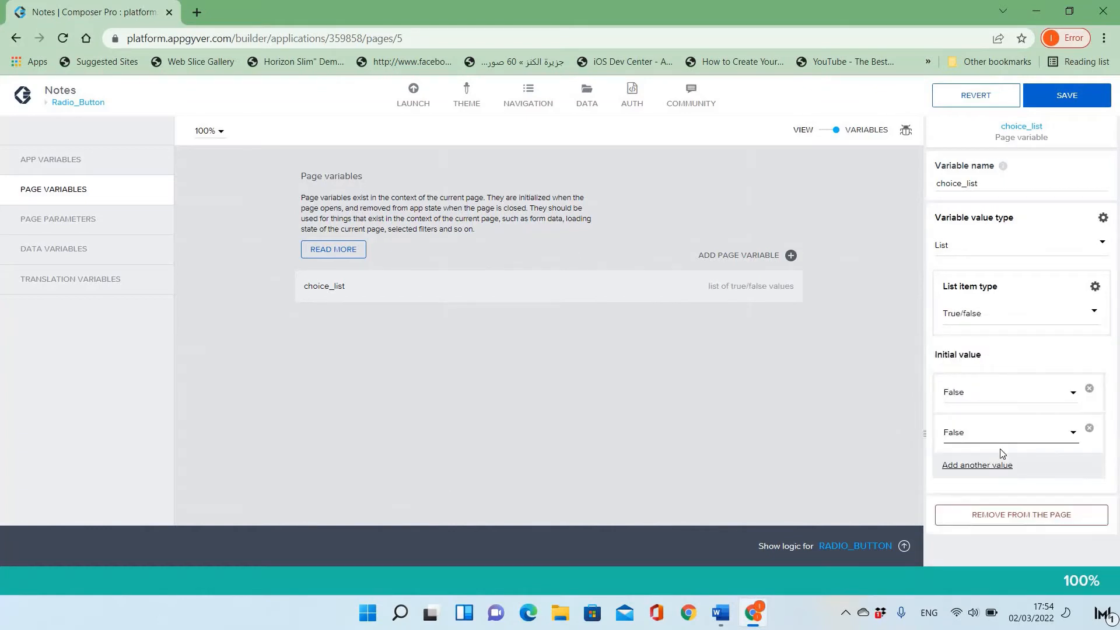
pyautogui.click(996, 465)
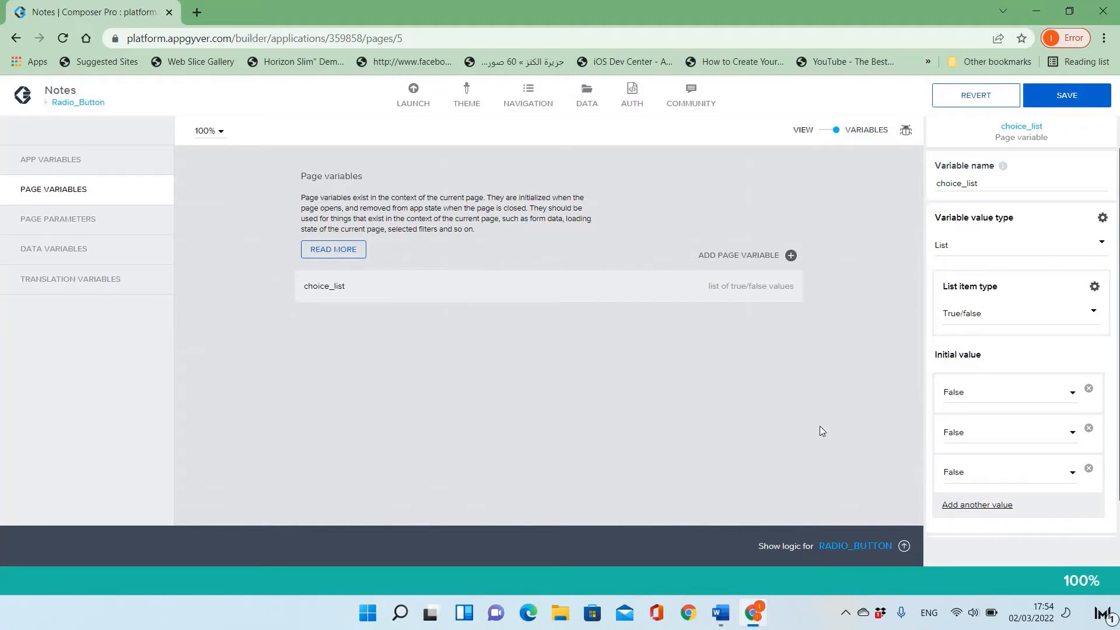
pyautogui.click(1066, 98)
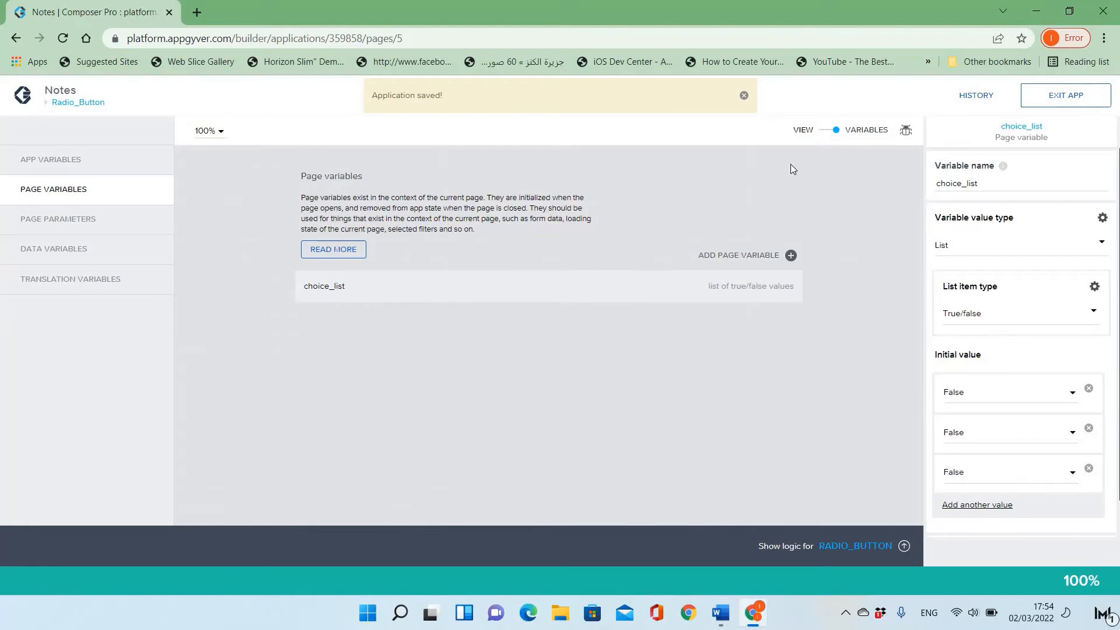
# Add a Set page variable function to the logic of the choice 1 icon and connect the Component tap event to it.
pyautogui.click(819, 130)
pyautogui.click(418, 275)
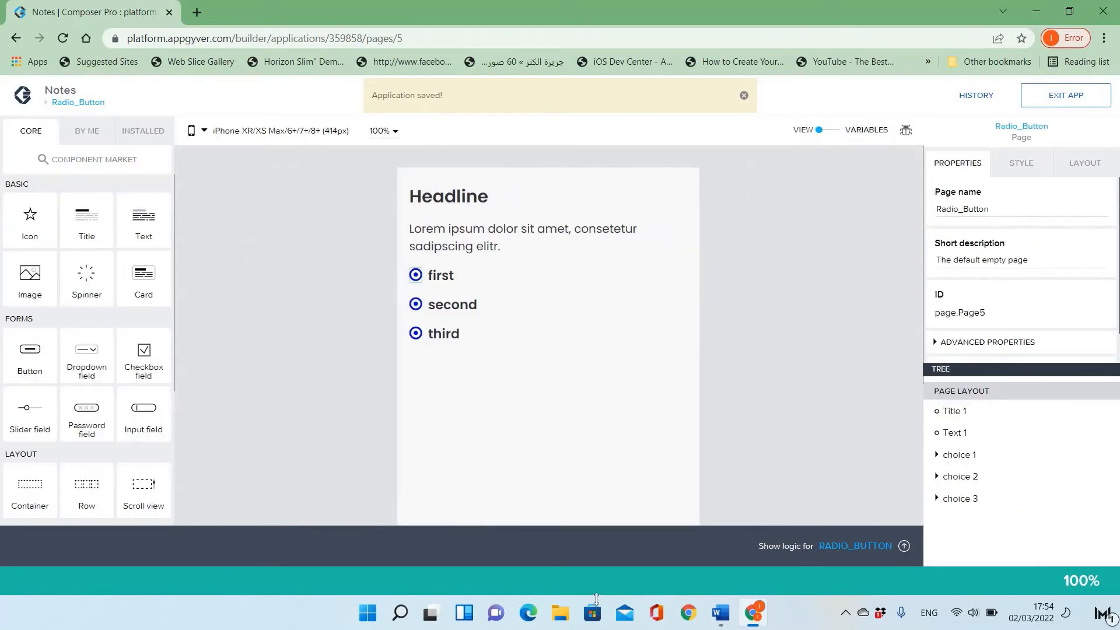
pyautogui.click(903, 547)
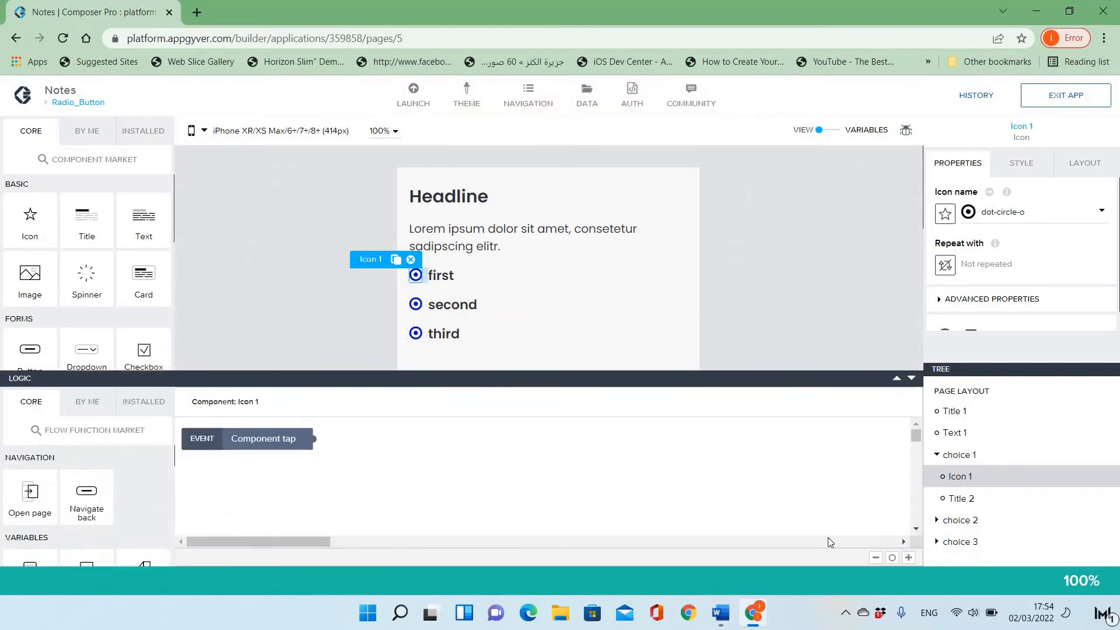
pyautogui.scroll(-2, 111, 490)
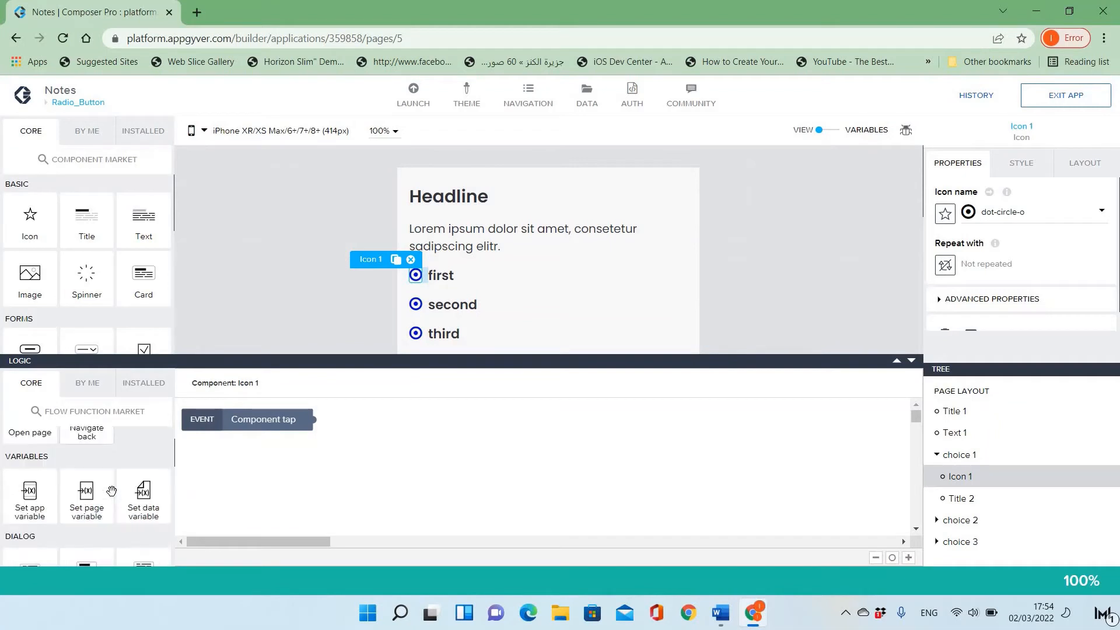
pyautogui.scroll(1, 111, 490)
pyautogui.moveTo(86, 482); pyautogui.dragTo(443, 460)
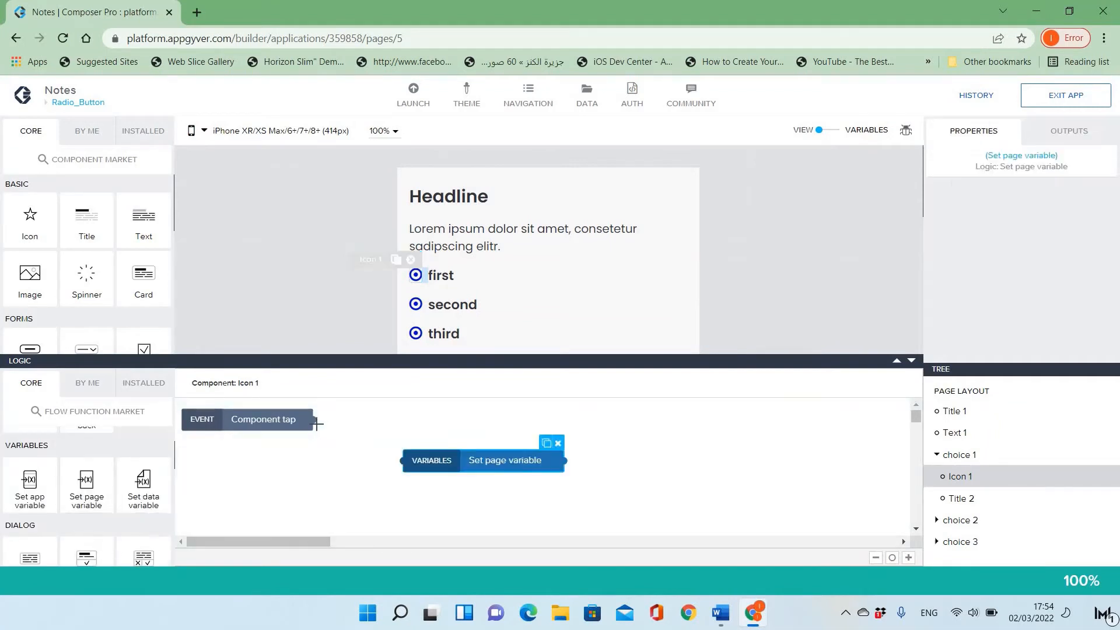
pyautogui.moveTo(313, 419); pyautogui.dragTo(445, 466)
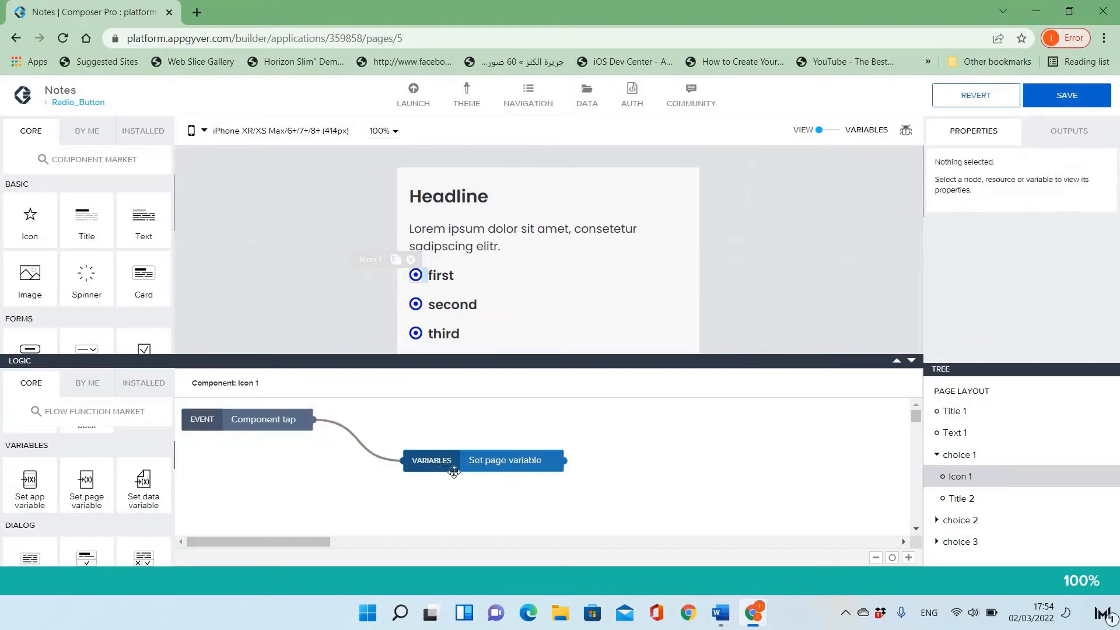
# Set the first item of the assigned choice_list value to True in the choice 1 icon's Set page variable function and save the binding.
pyautogui.click(453, 469)
pyautogui.scroll(-1, 1013, 272)
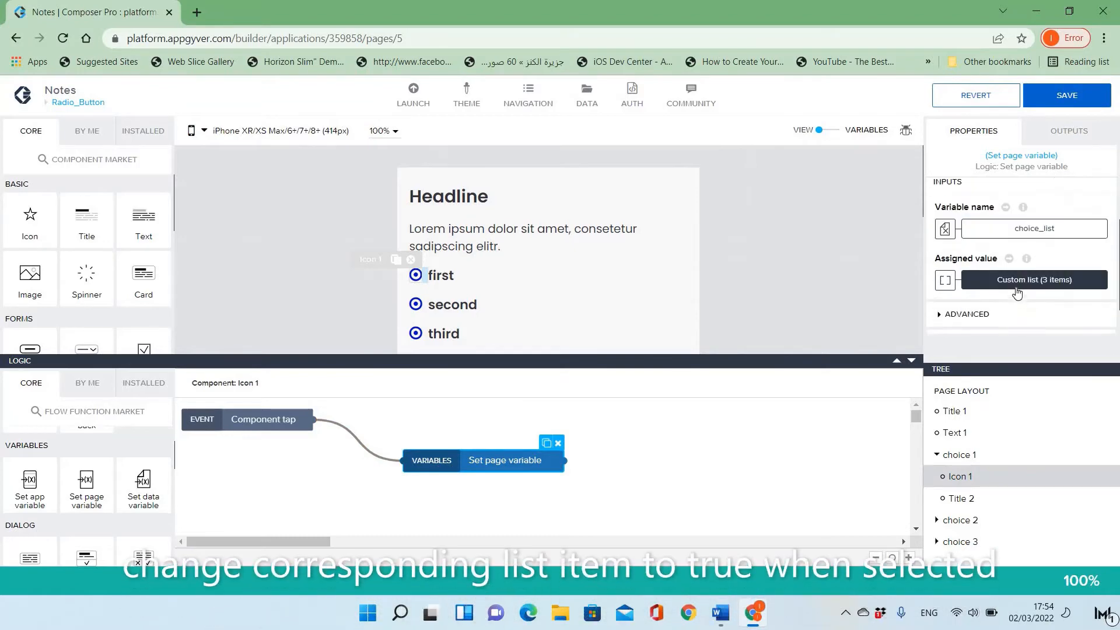
pyautogui.scroll(-1, 1026, 259)
pyautogui.click(1027, 245)
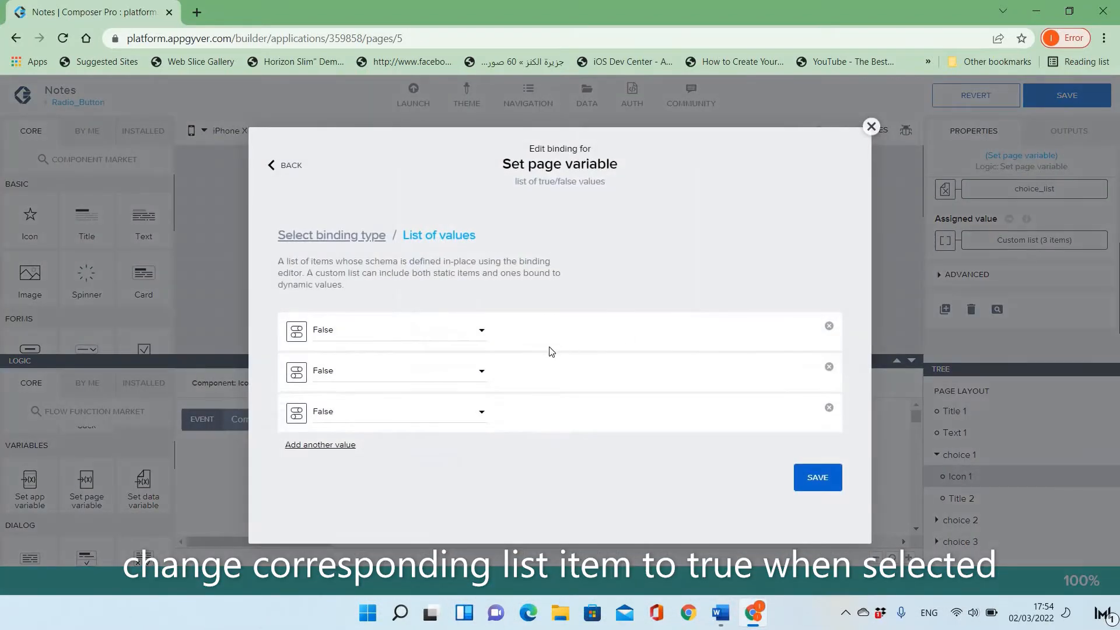
pyautogui.click(452, 336)
pyautogui.click(449, 344)
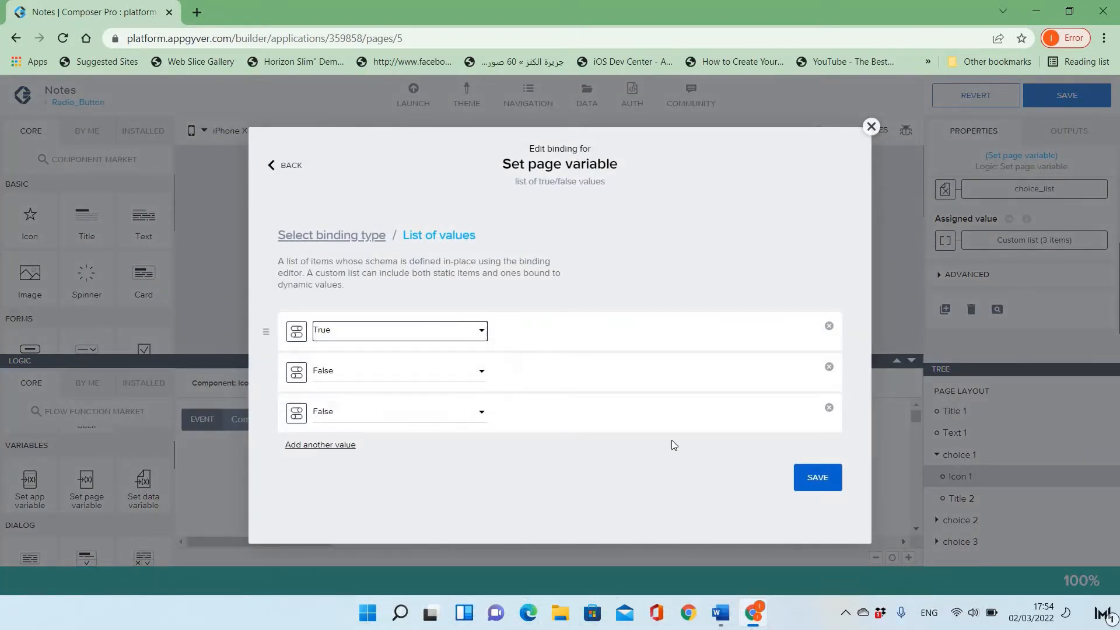
pyautogui.click(837, 478)
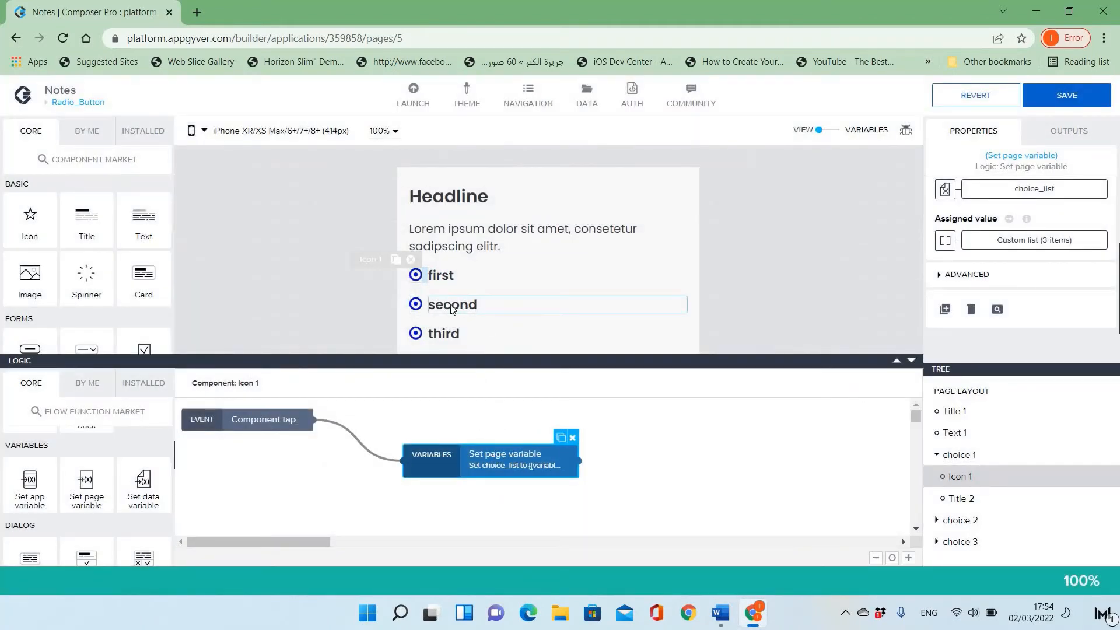
# Add a Set page variable function to the logic of the choice 2 icon and connect the Component tap event to it.
pyautogui.click(417, 305)
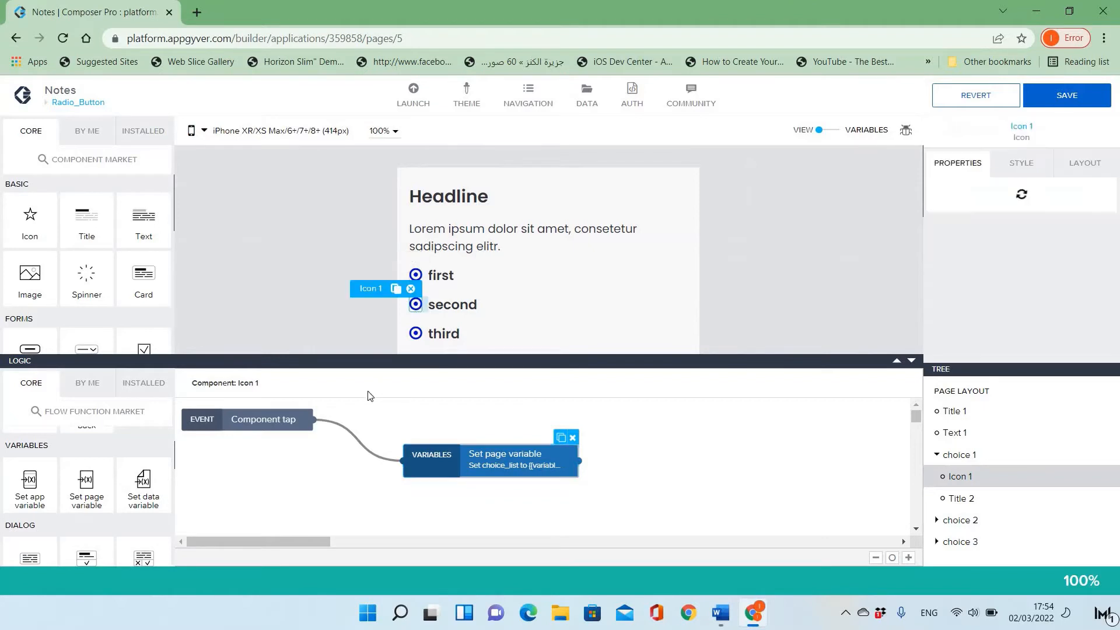
pyautogui.moveTo(323, 475); pyautogui.dragTo(430, 440)
pyautogui.click(473, 440)
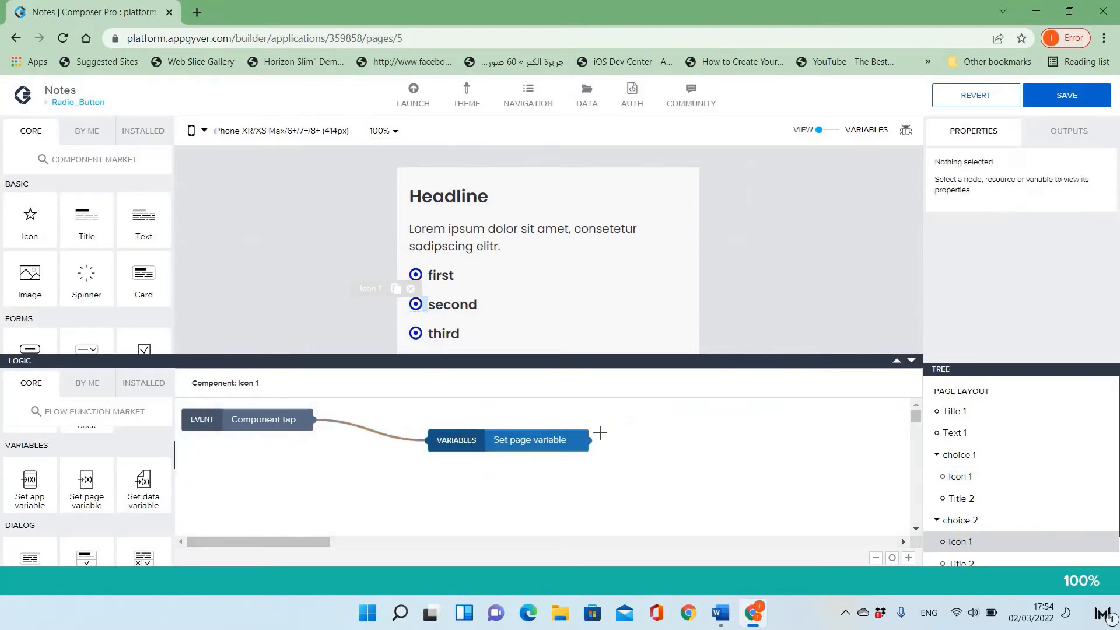
# Set the second item of the assigned choice_list value to True in the choice 2 icon's Set page variable function and save the binding.
pyautogui.scroll(-2, 945, 295)
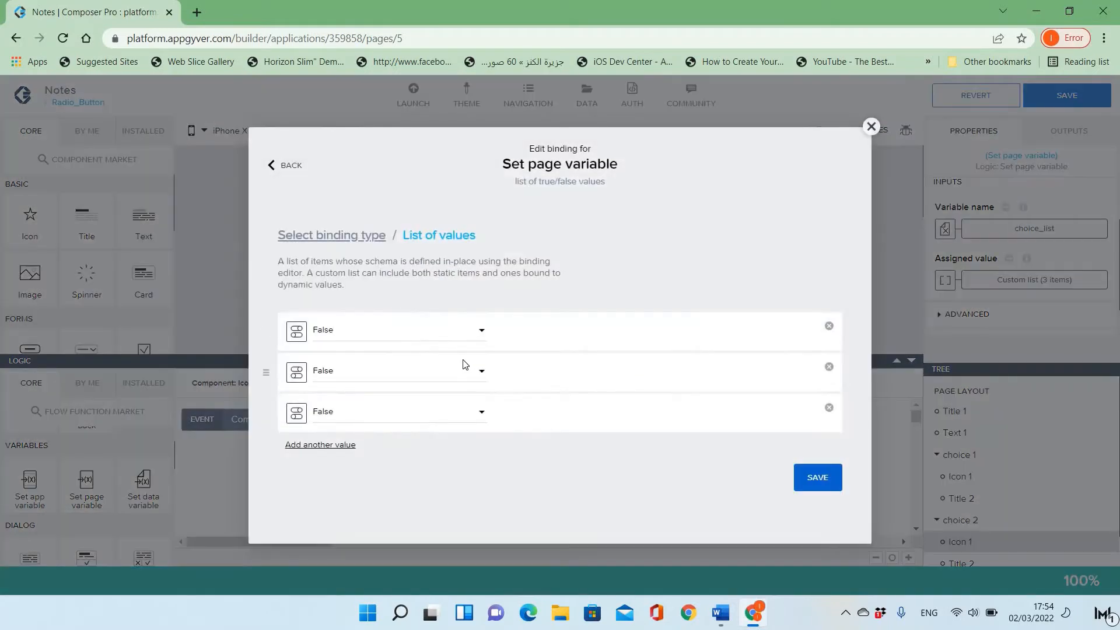
pyautogui.click(457, 380)
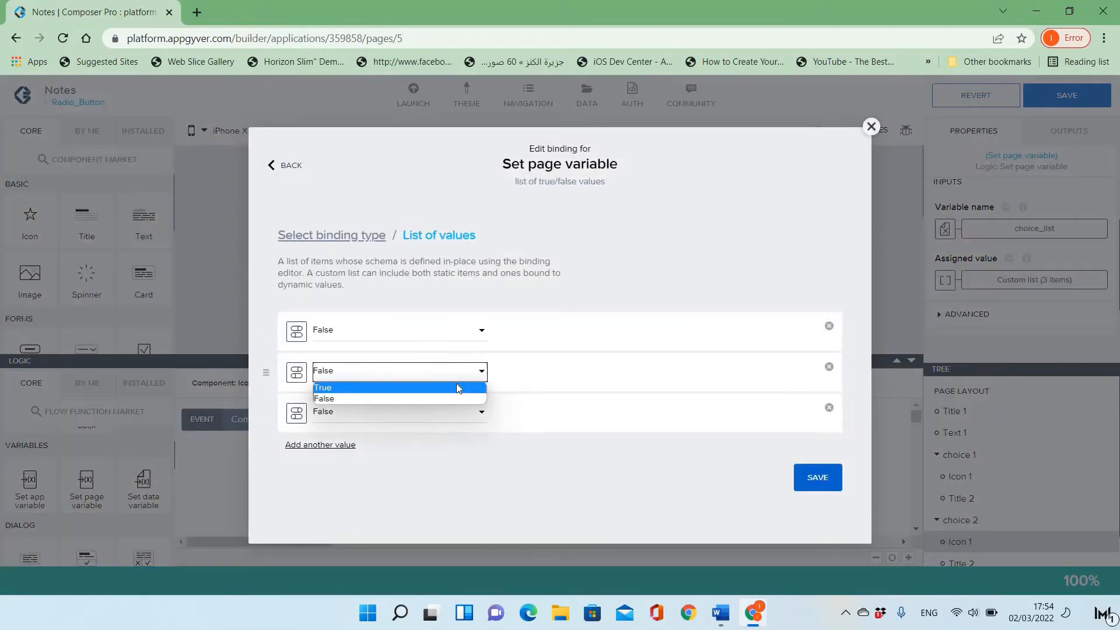
pyautogui.click(456, 383)
pyautogui.click(820, 478)
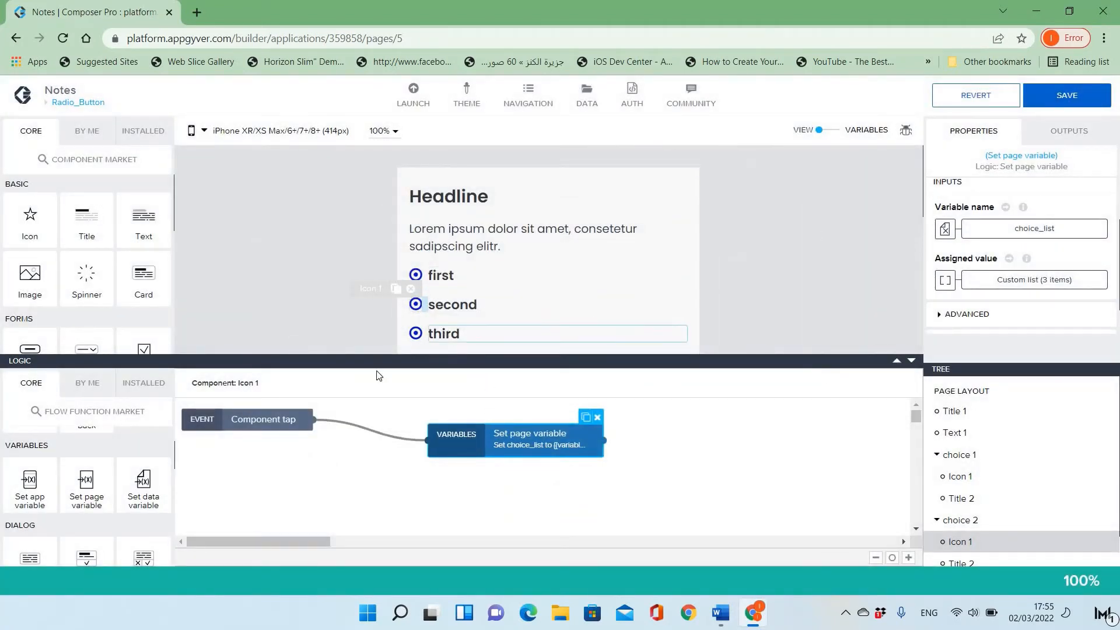
# Add a Set page variable function to the logic of the third choice's icon and connect the Component tap event to it.
pyautogui.click(416, 336)
pyautogui.moveTo(86, 478); pyautogui.dragTo(452, 461)
pyautogui.moveTo(314, 419); pyautogui.dragTo(369, 458)
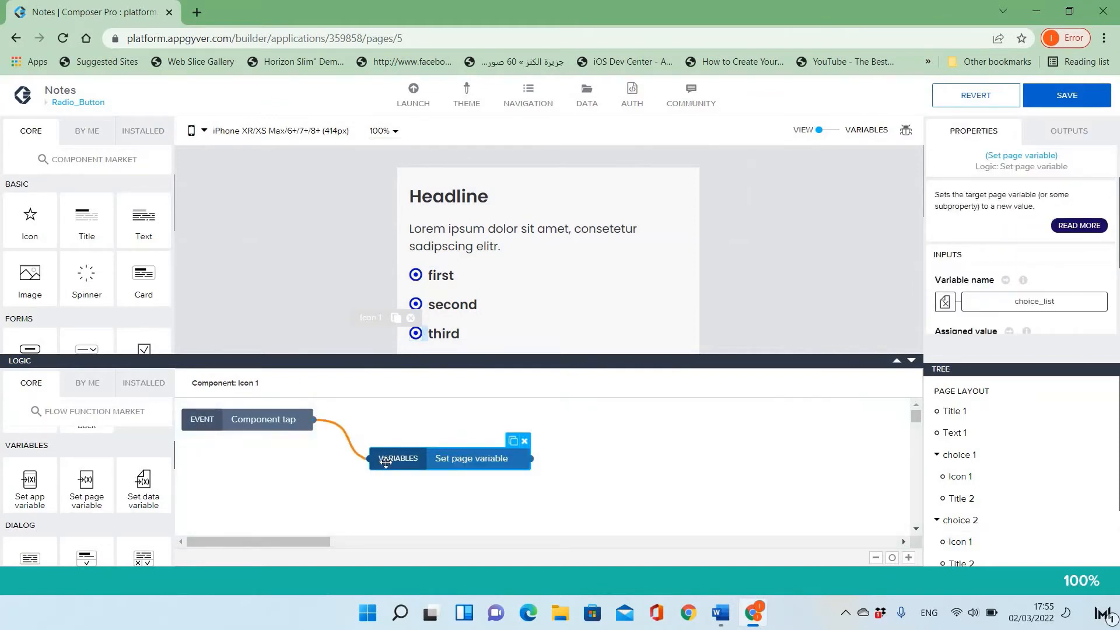
# Set the third item of the assigned choice_list value to True in the third icon's Set page variable function and save the binding.
pyautogui.scroll(-2, 1033, 295)
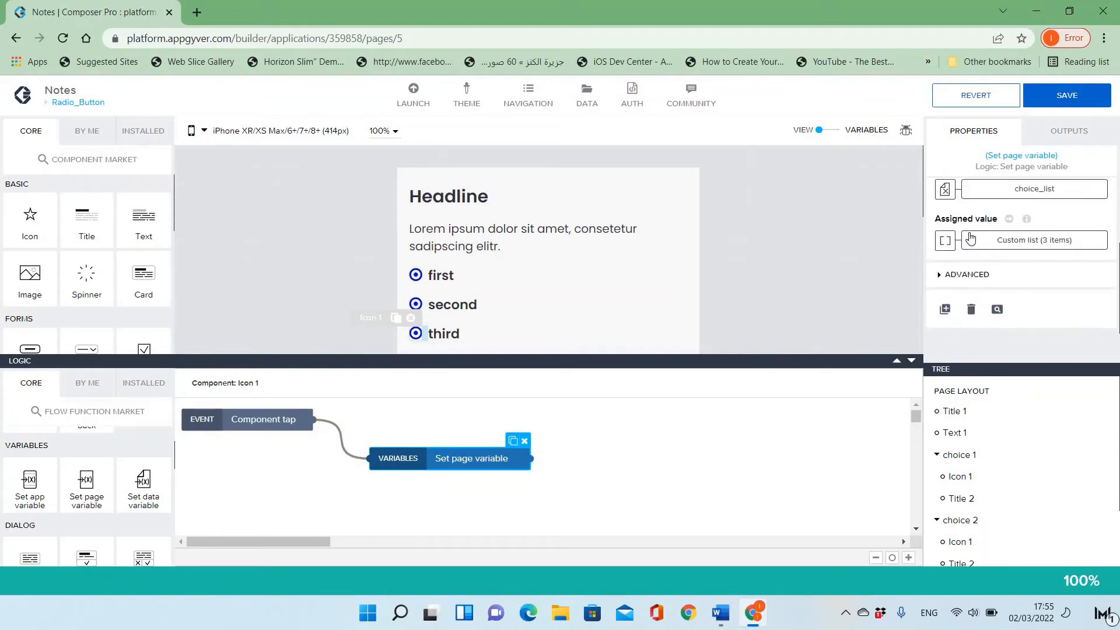
pyautogui.click(1034, 240)
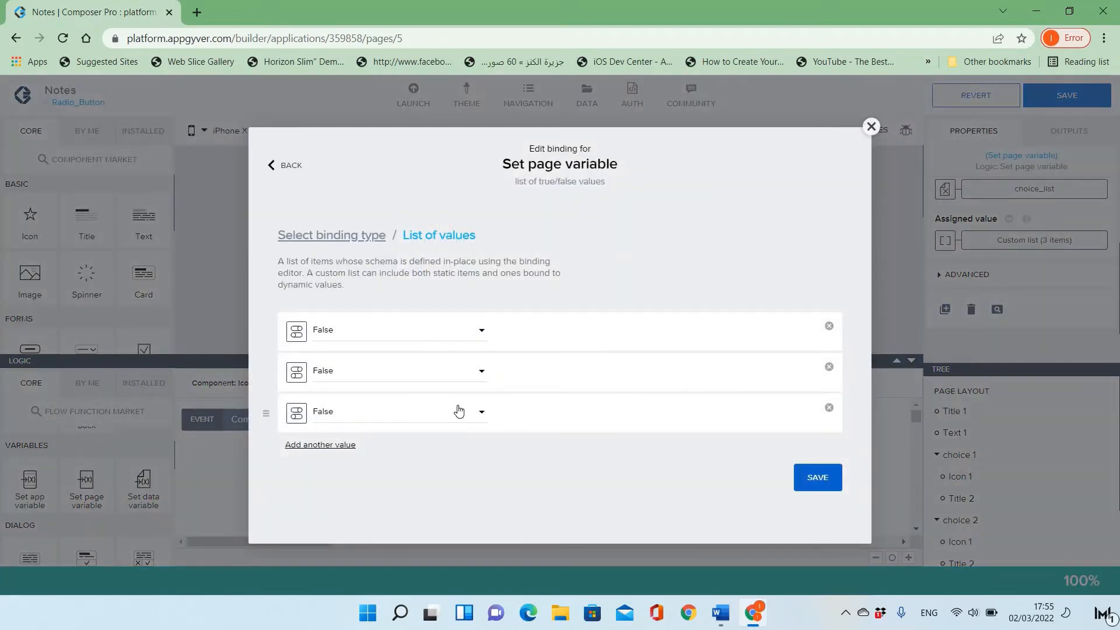
pyautogui.click(459, 411)
pyautogui.click(442, 427)
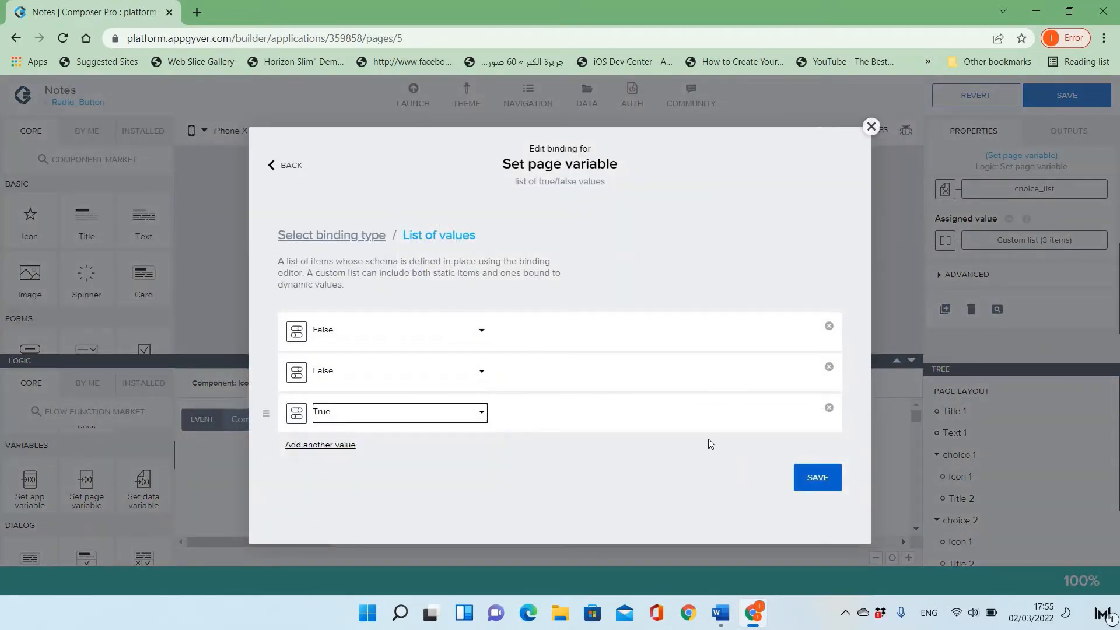
pyautogui.click(811, 480)
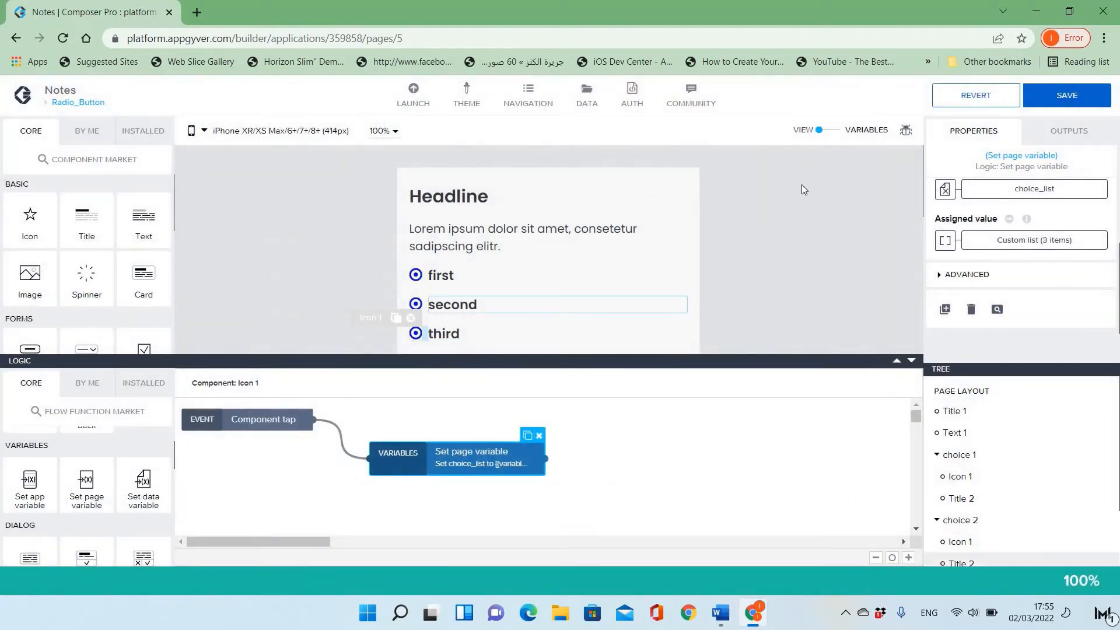
# Deselect the third icon by selecting the Radio_Button page, and save the application.
pyautogui.click(661, 188)
pyautogui.click(662, 181)
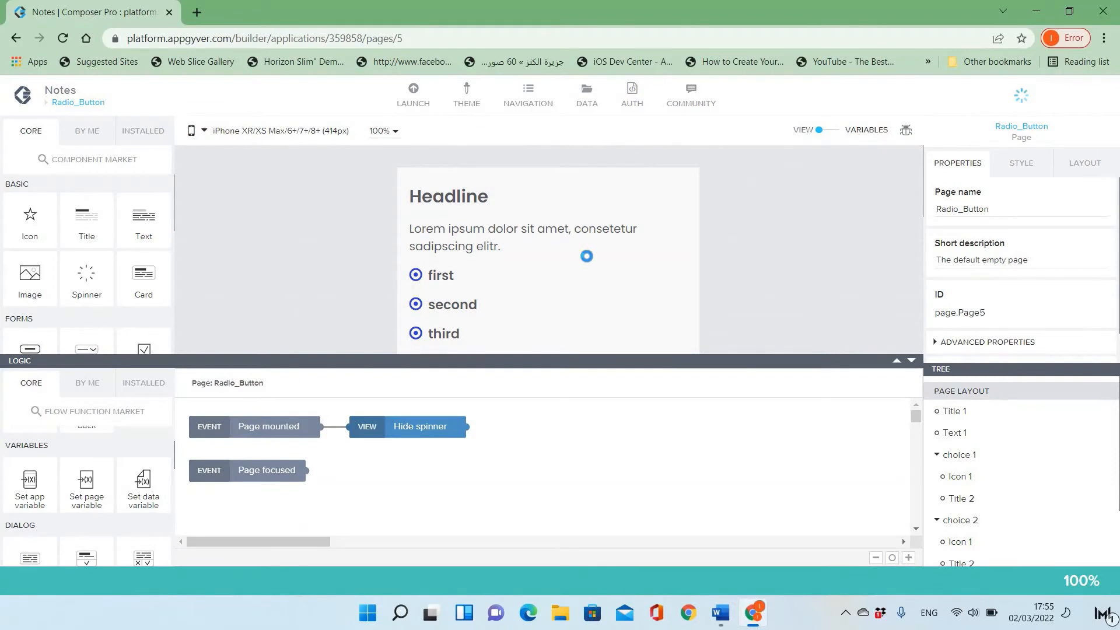
pyautogui.scroll(-2, 586, 257)
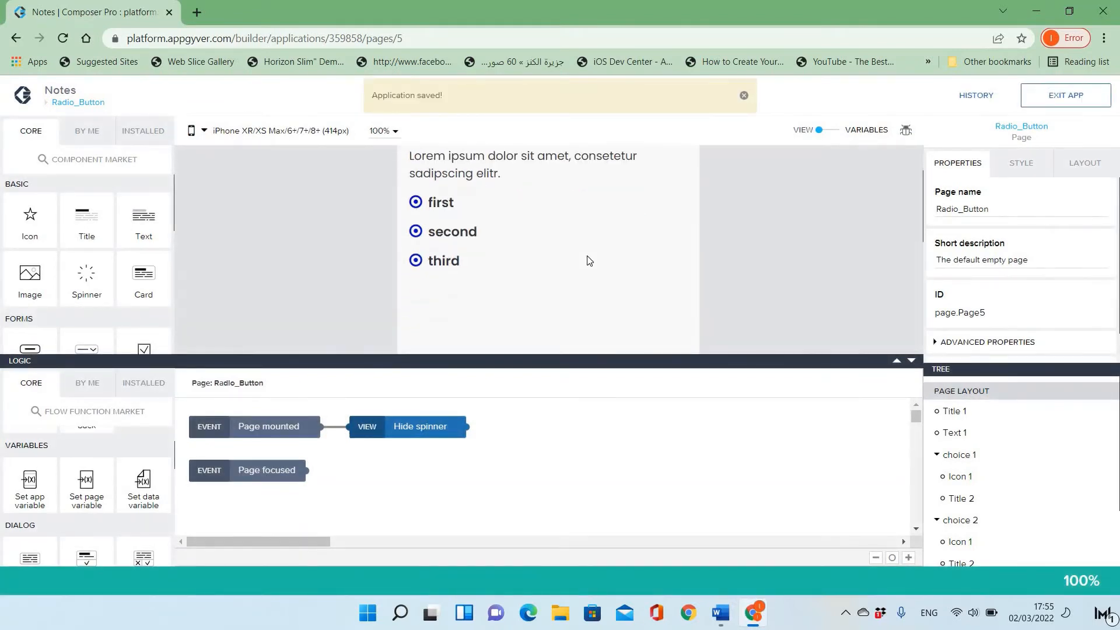
pyautogui.scroll(2, 492, 278)
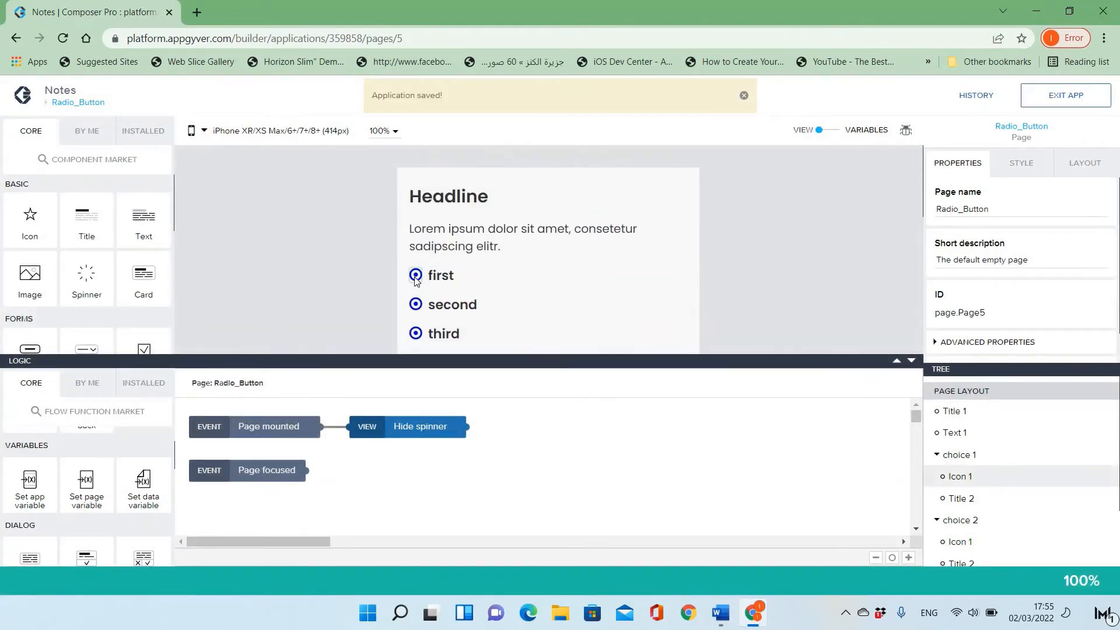
# Switch the choice 1 icon's Icon name binding to a formula, then copy the "dot-circle-o" text and clear it from the formula editor.
pyautogui.click(416, 276)
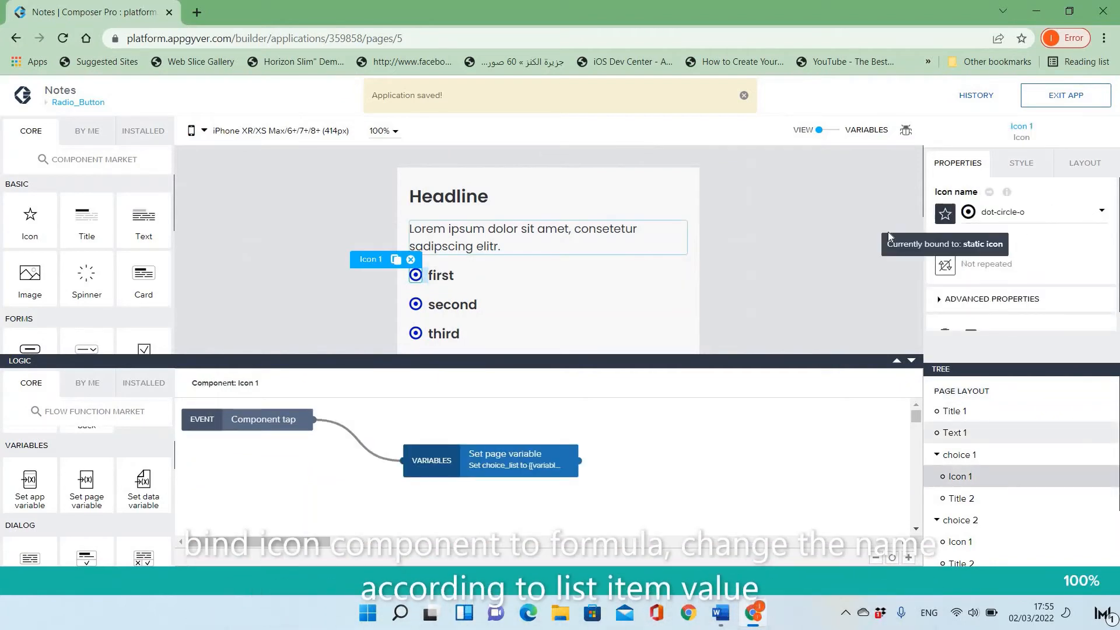
pyautogui.click(945, 214)
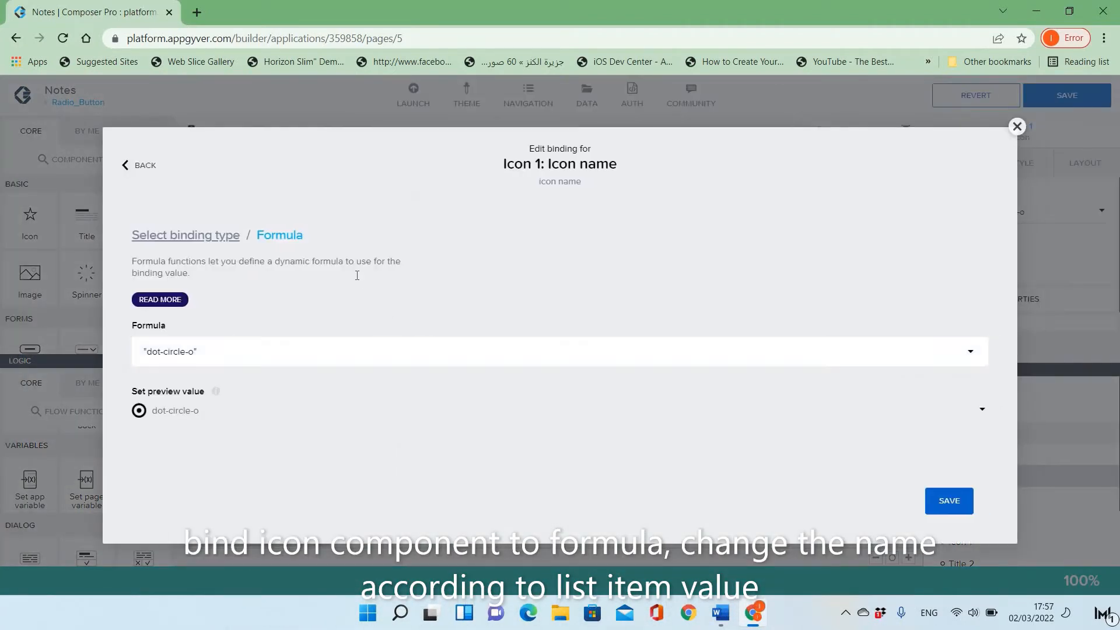
pyautogui.click(358, 350)
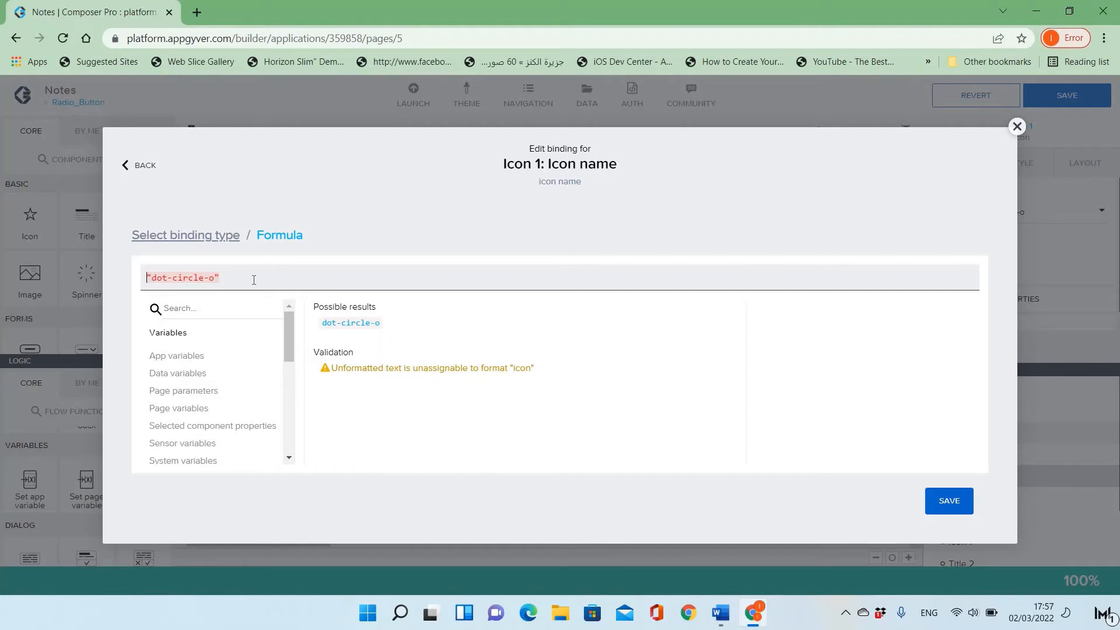
pyautogui.write('ID')
pyautogui.press('BackSpace')
pyautogui.press('BackSpace')
pyautogui.hotkey('shift', 'Right')
pyautogui.hotkey('shift', 'Right')
pyautogui.hotkey('shift', 'Right')
pyautogui.hotkey('shift', 'Right')
pyautogui.hotkey('shift', 'Right')
pyautogui.hotkey('shift', 'Right')
pyautogui.hotkey('shift', 'Right')
pyautogui.hotkey('shift', 'Right')
pyautogui.hotkey('shift', 'Right')
pyautogui.hotkey('shift', 'Right')
pyautogui.hotkey('shift', 'Right')
pyautogui.hotkey('shift', 'Right')
pyautogui.hotkey('shift', 'Right')
pyautogui.hotkey('ctrl', 'c')
pyautogui.press('BackSpace')
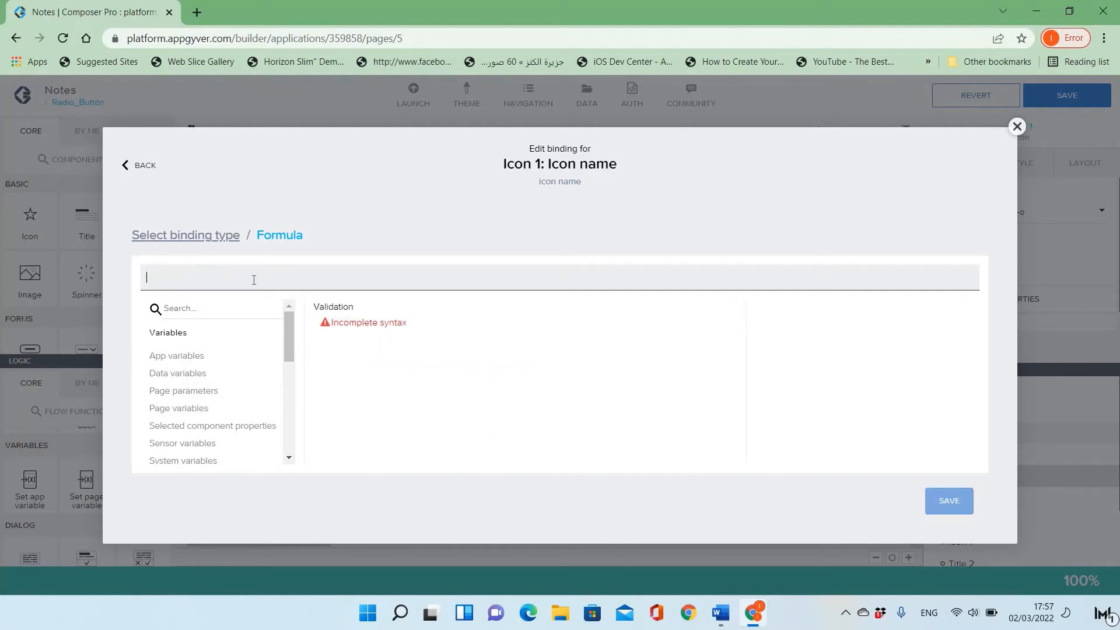
# Enter the formula IF(pageVars.choice_list[0],"dot-circle-o","circle-o") for the choice 1 icon's name.
pyautogui.write('IF(')
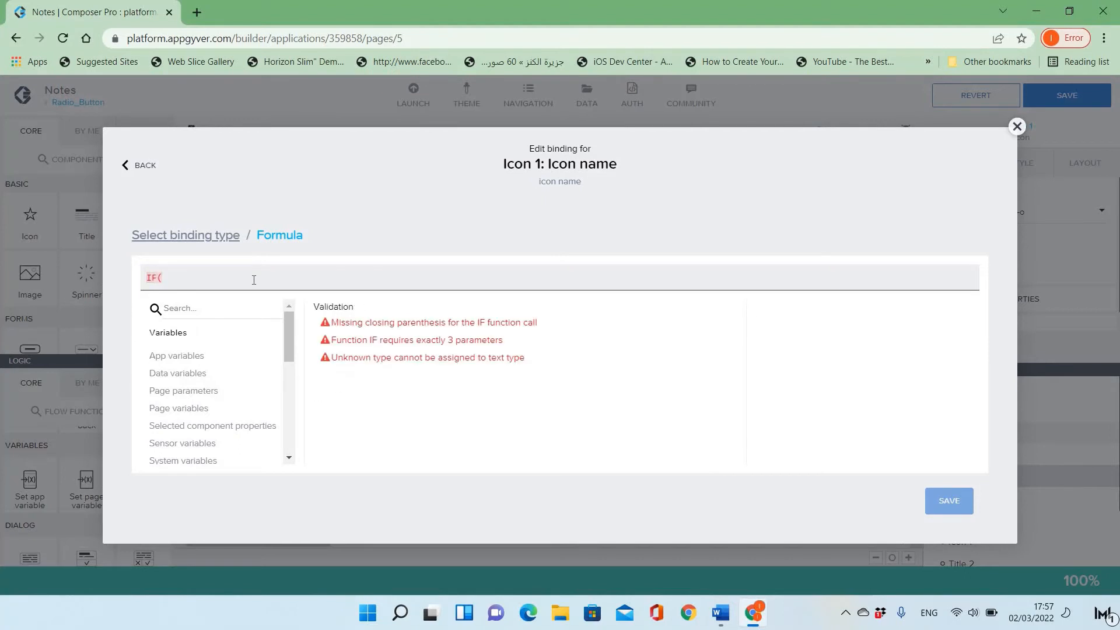
pyautogui.write('choice')
pyautogui.doubleClick(255, 281)
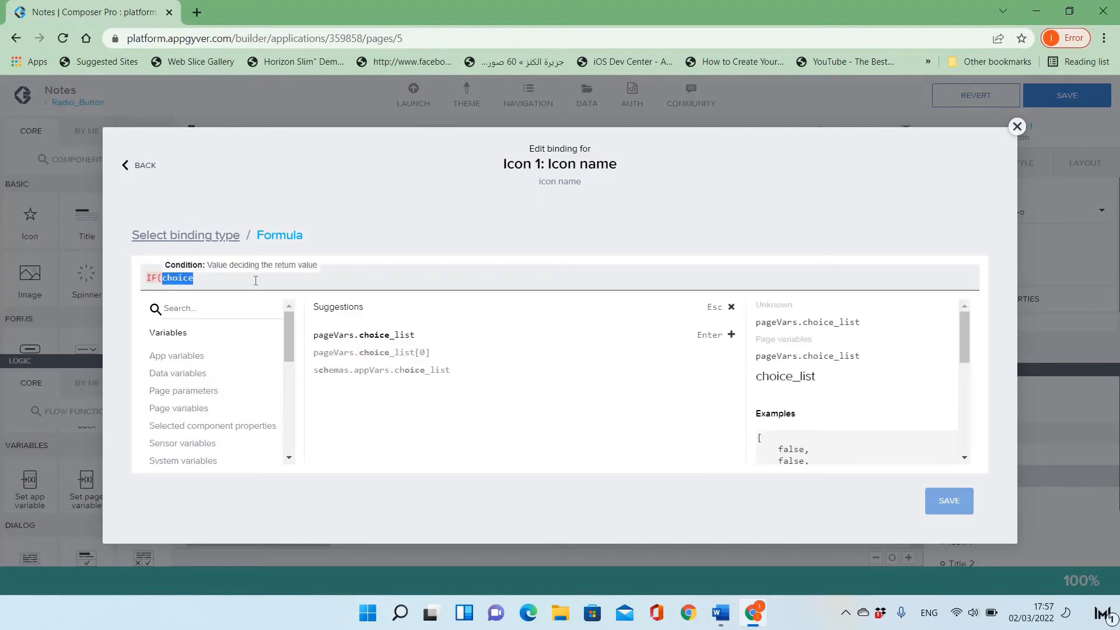
pyautogui.click(355, 335)
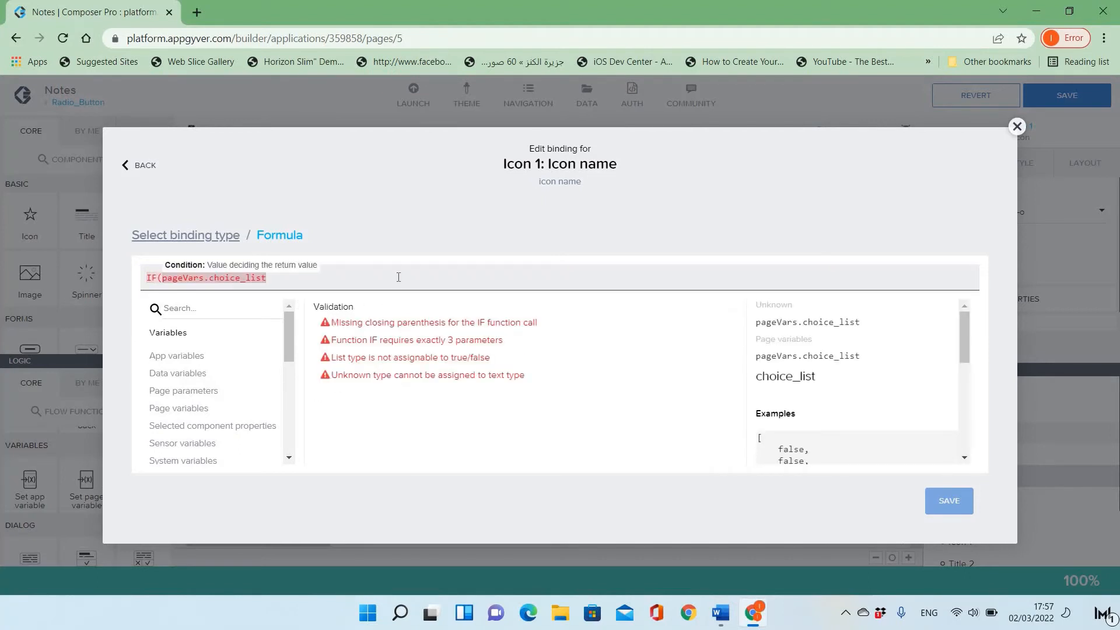
pyautogui.write('[')
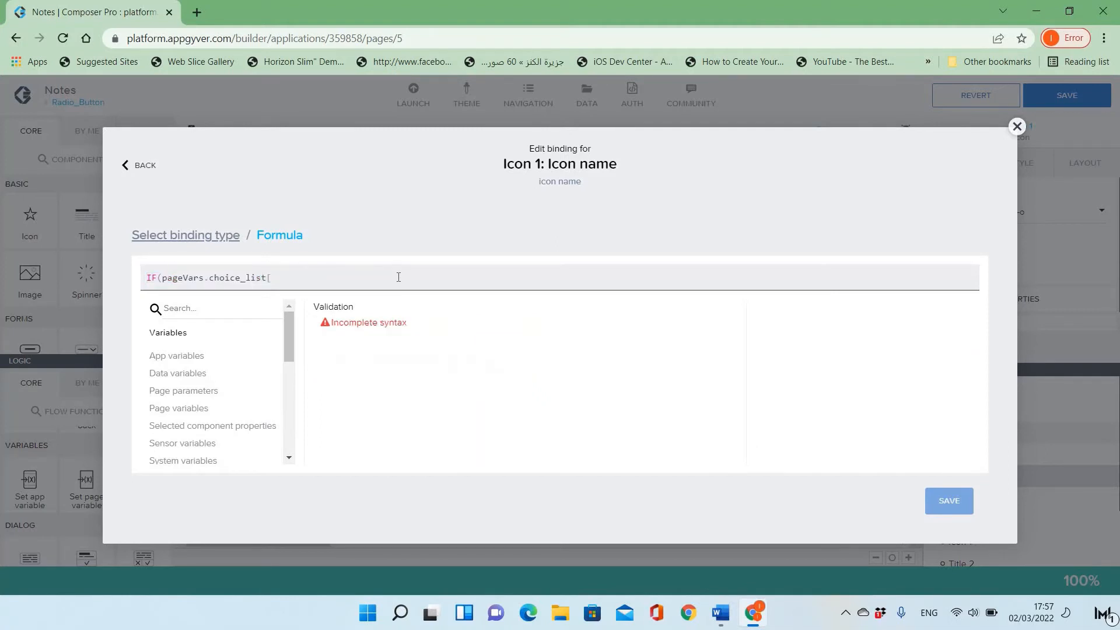
pyautogui.write('0],')
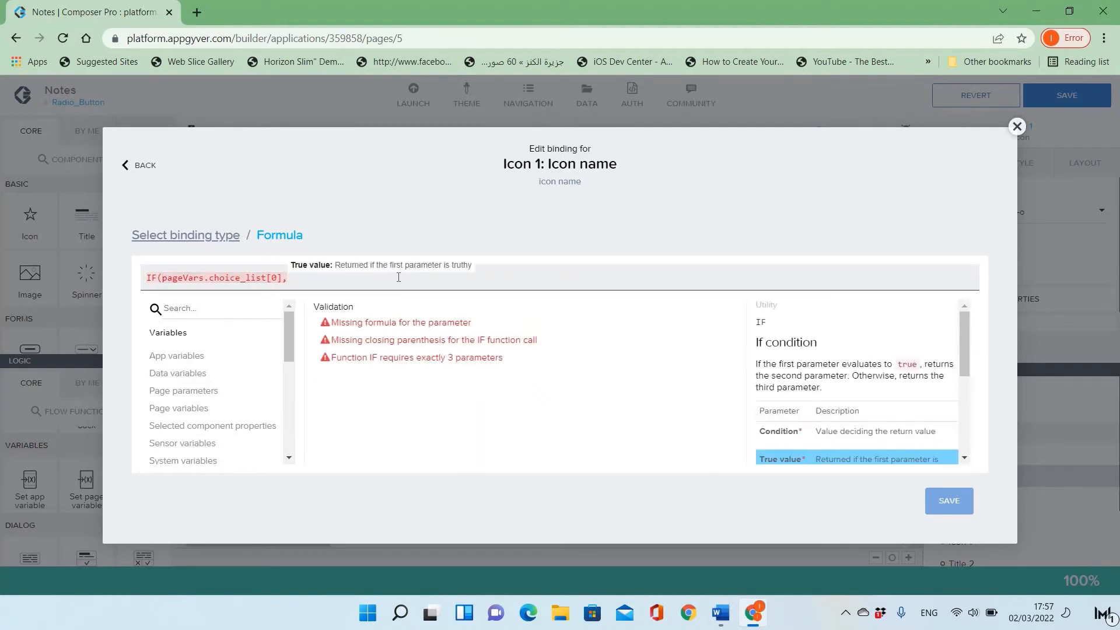
pyautogui.hotkey('ctrl', 'v')
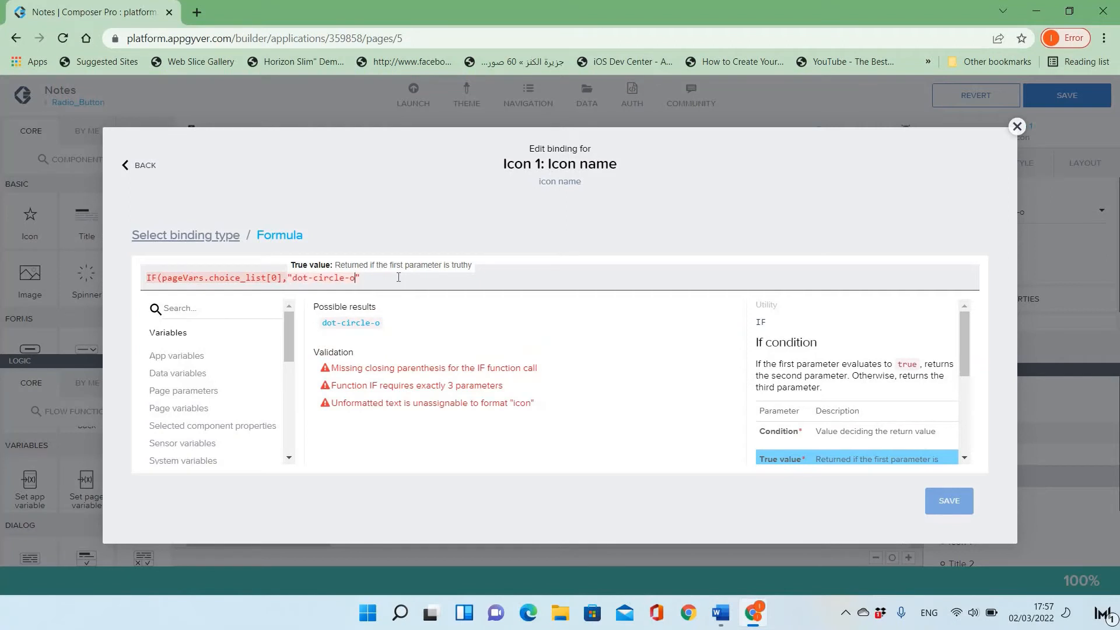
pyautogui.write(',"')
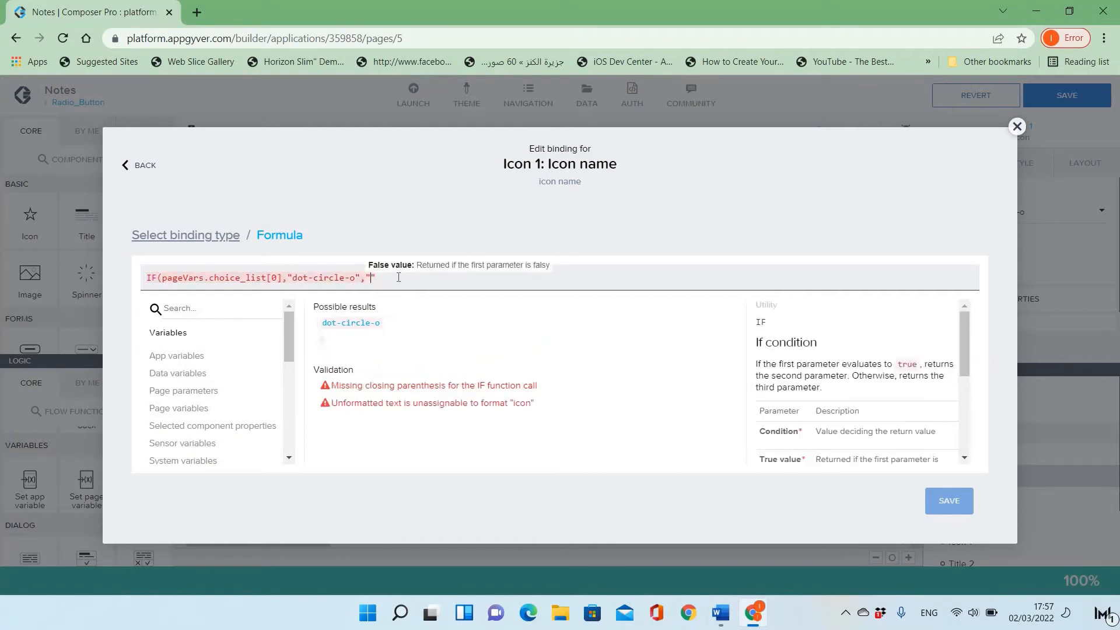
pyautogui.write('circle-')
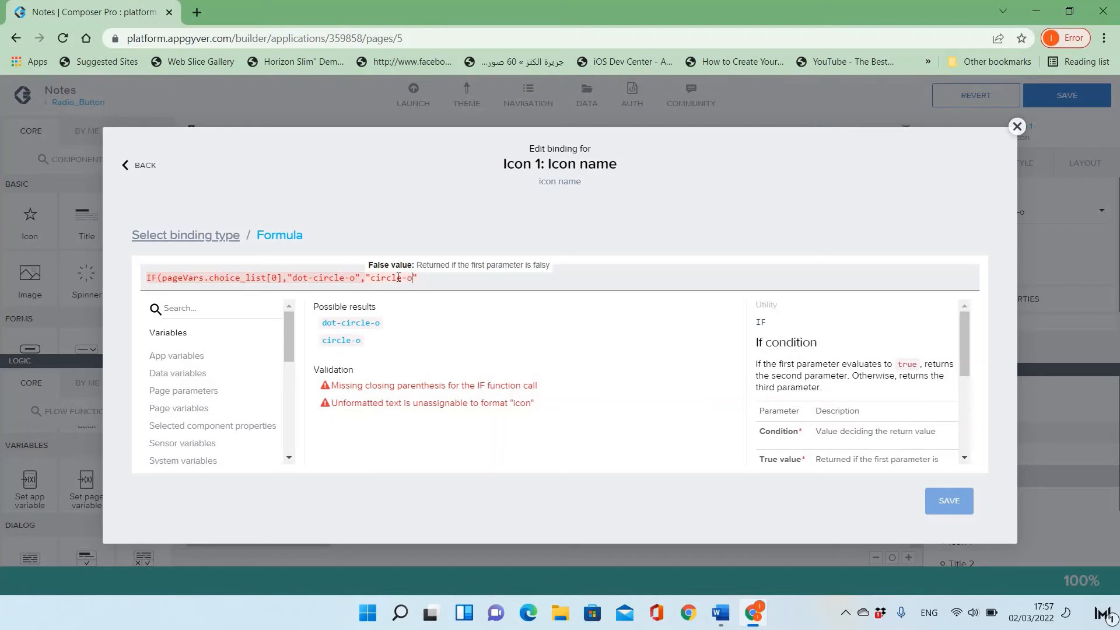
pyautogui.write('o"\\')
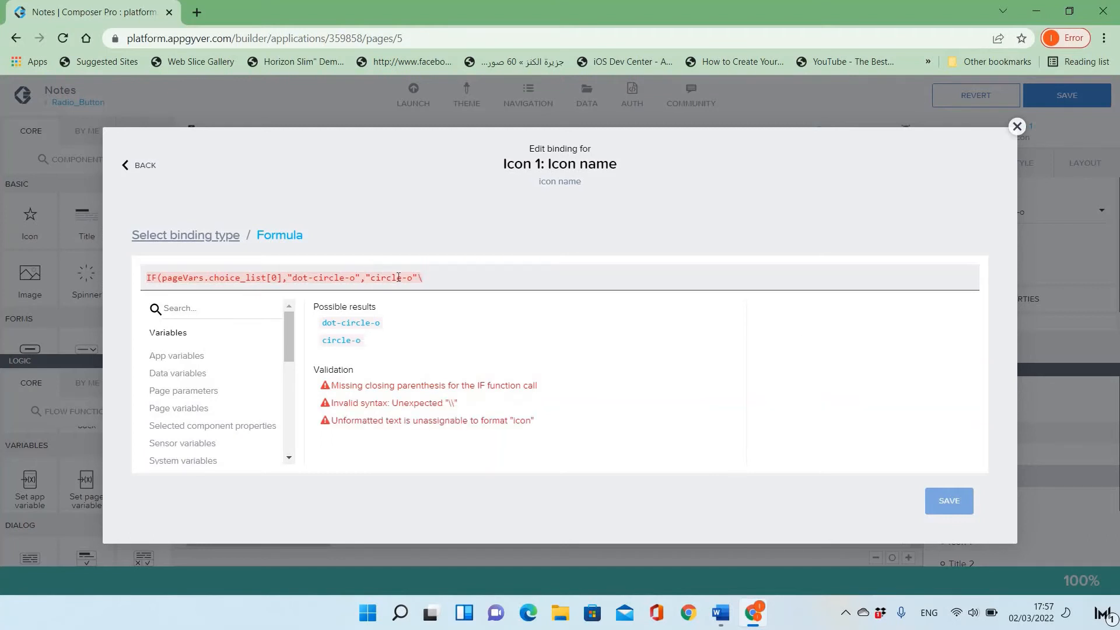
pyautogui.press('BackSpace')
pyautogui.write(')')
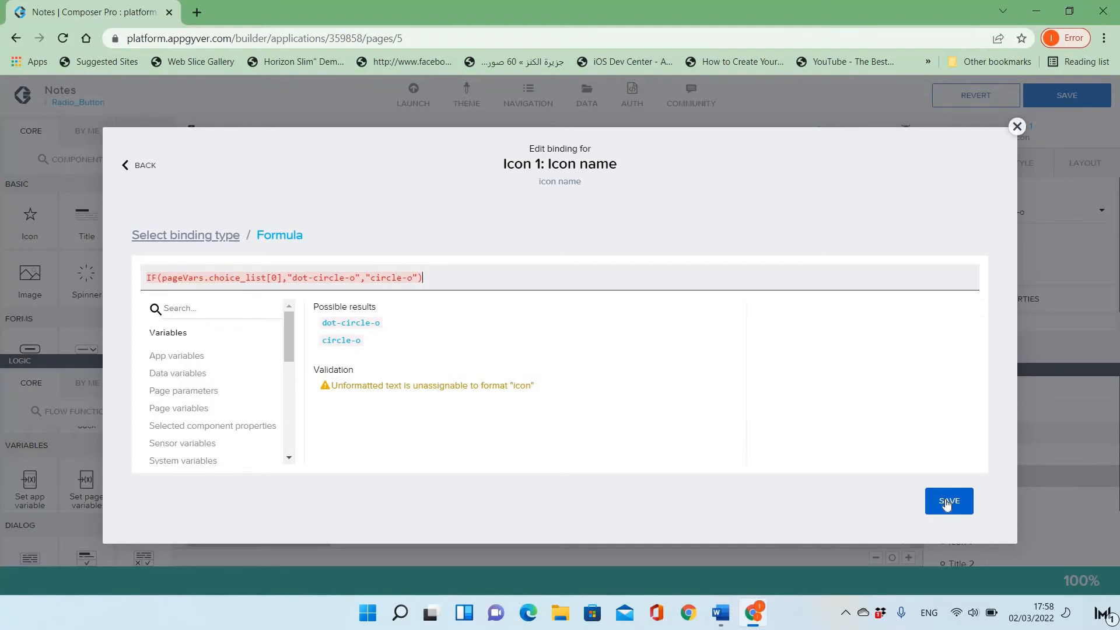
# Copy the complete IF formula and save the choice 1 icon's name binding.
pyautogui.moveTo(422, 278); pyautogui.dragTo(146, 277)
pyautogui.rightClick(189, 279)
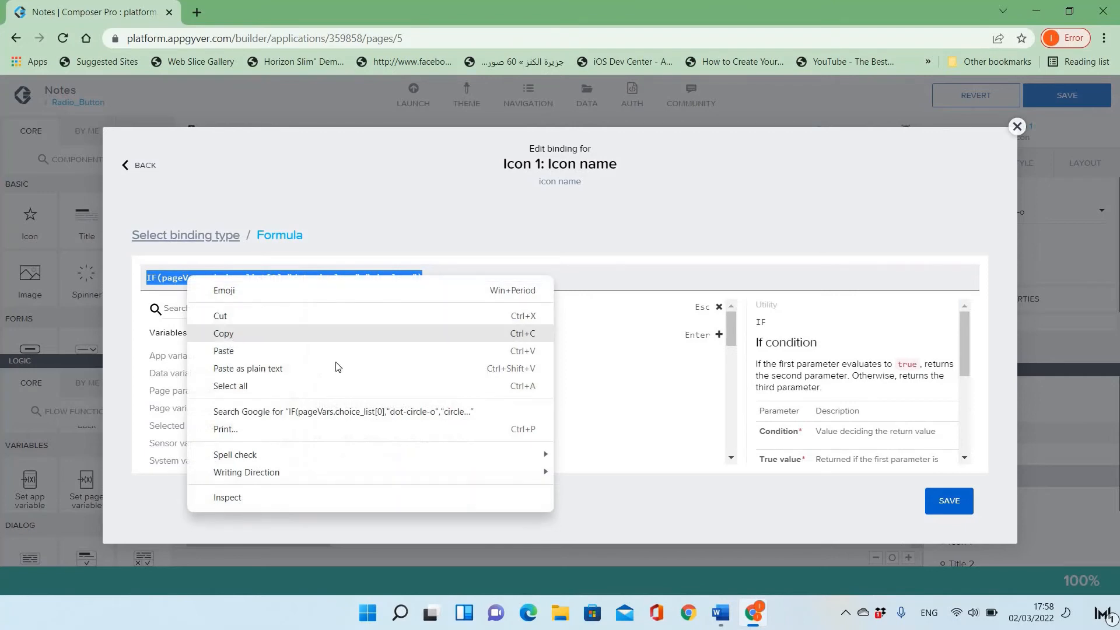
pyautogui.click(227, 335)
pyautogui.click(934, 505)
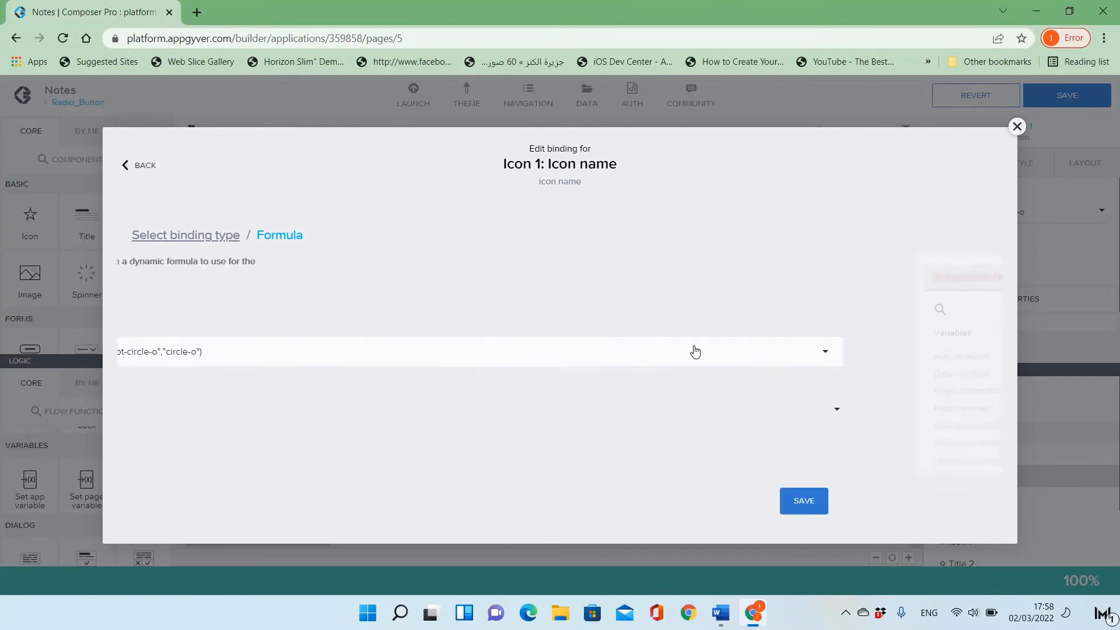
pyautogui.click(944, 505)
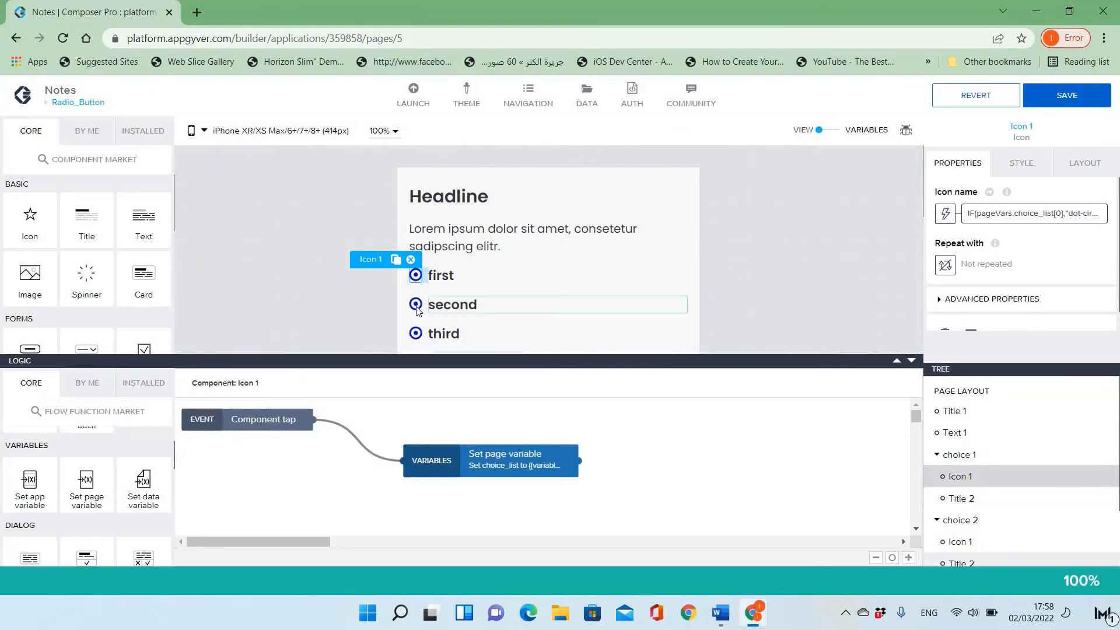
# Bind the choice 2 icon's name to the formula IF(pageVars.choice_list[1],"dot-circle-o","circle-o"), reusing the copied formula, and save the binding.
pyautogui.click(417, 305)
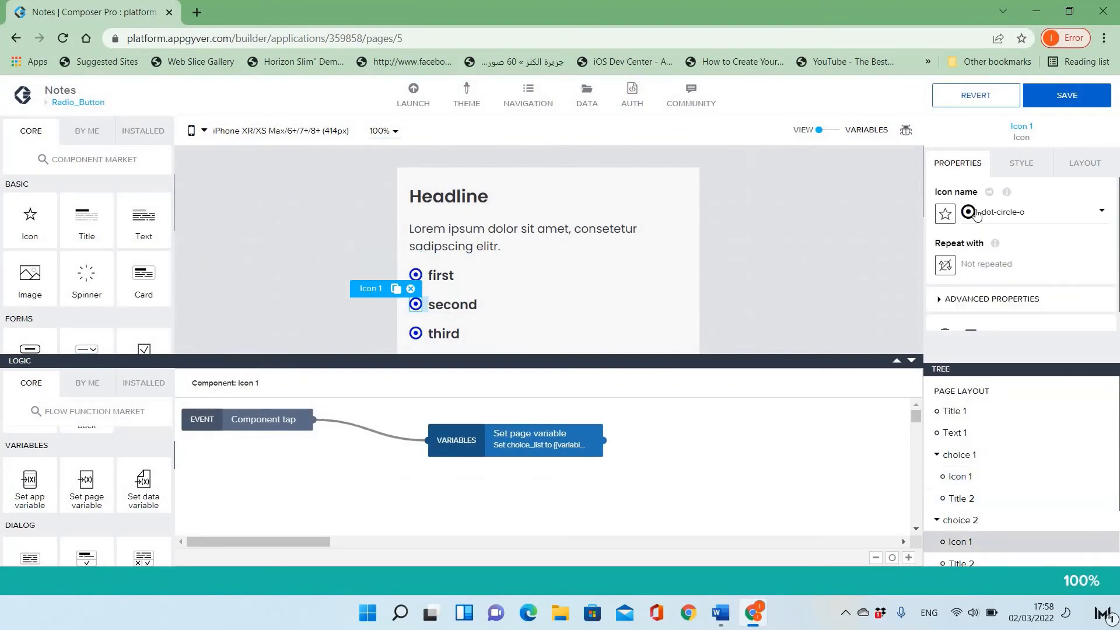
pyautogui.click(944, 213)
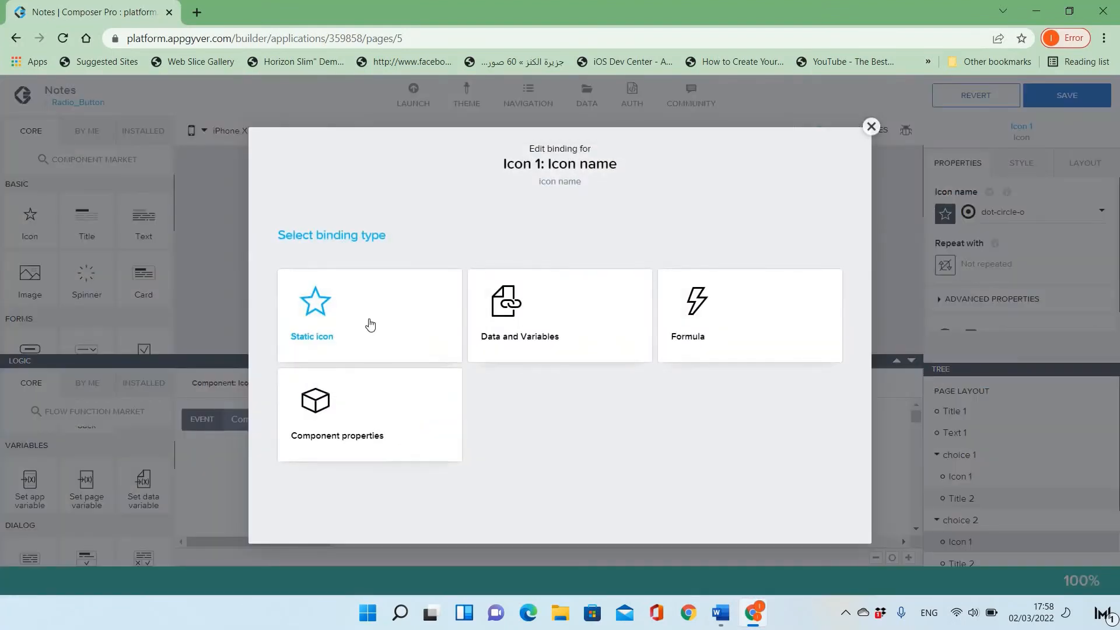
pyautogui.click(688, 336)
pyautogui.click(362, 351)
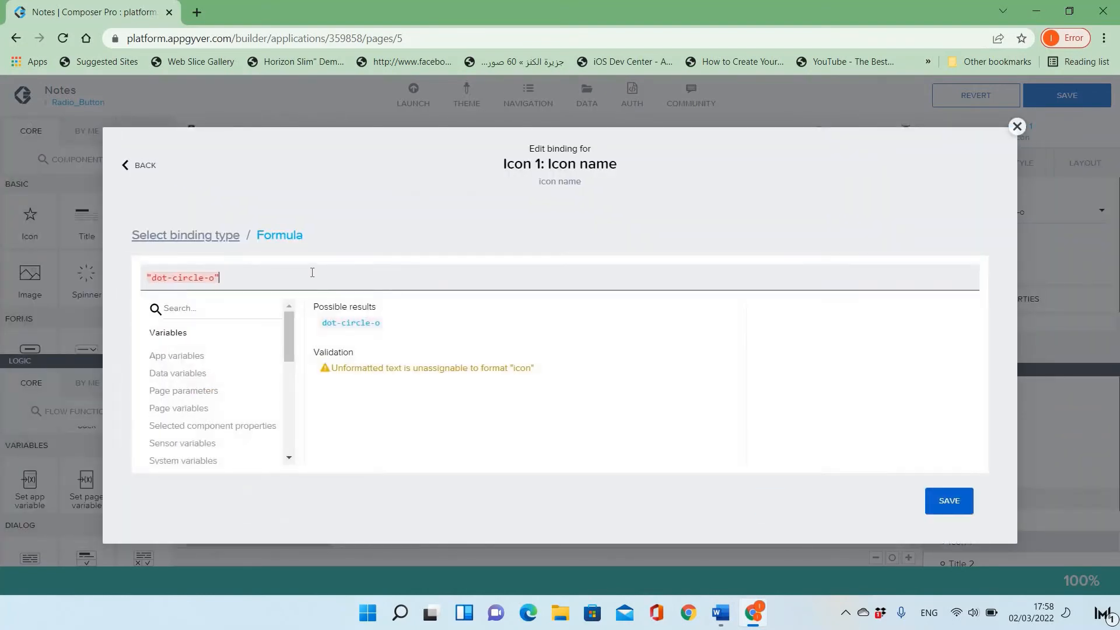
pyautogui.hotkey('ctrl', 'a')
pyautogui.hotkey('ctrl', 'v')
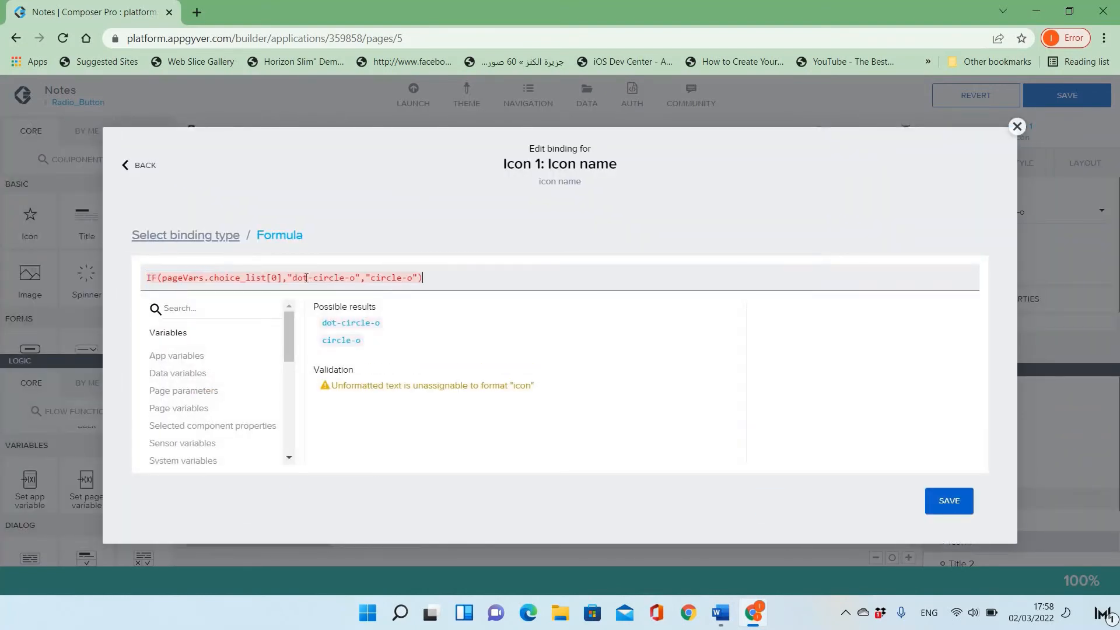
pyautogui.doubleClick(275, 277)
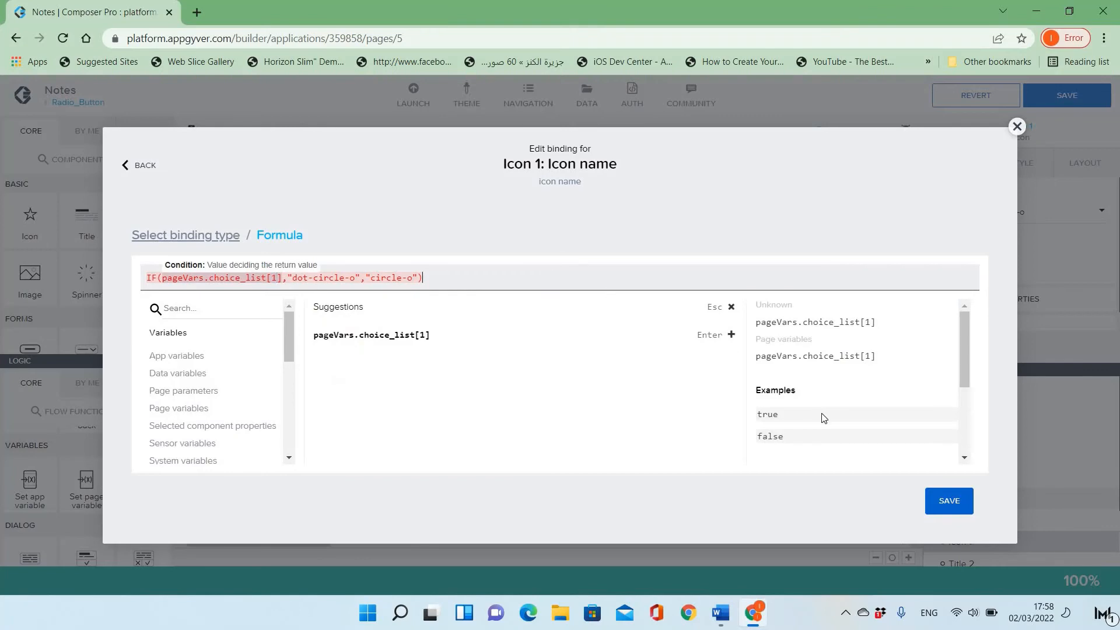
pyautogui.click(944, 499)
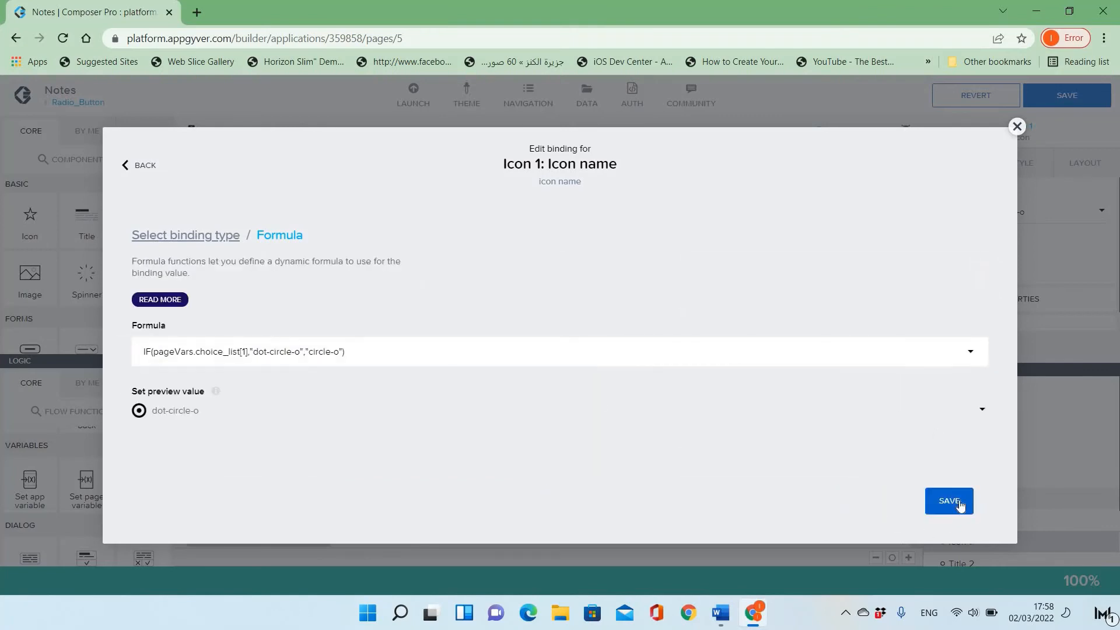
pyautogui.click(949, 501)
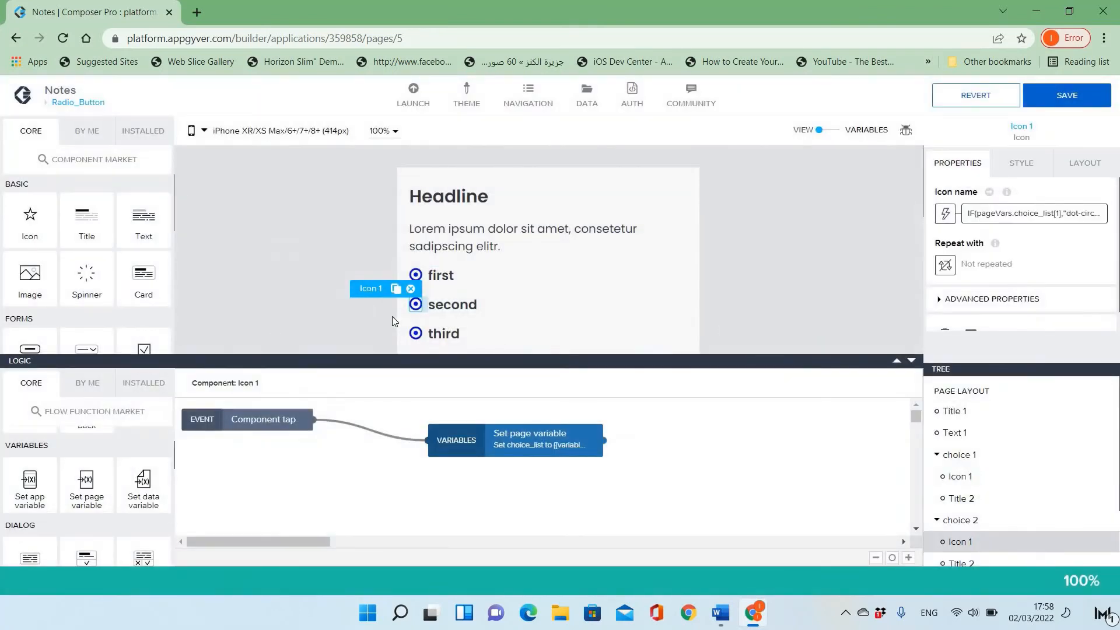
# Bind the choice 3 icon's name to the formula IF(pageVars.choice_list[2],"dot-circle-o","circle-o"), reusing the copied formula, and save the binding and the application.
pyautogui.click(414, 335)
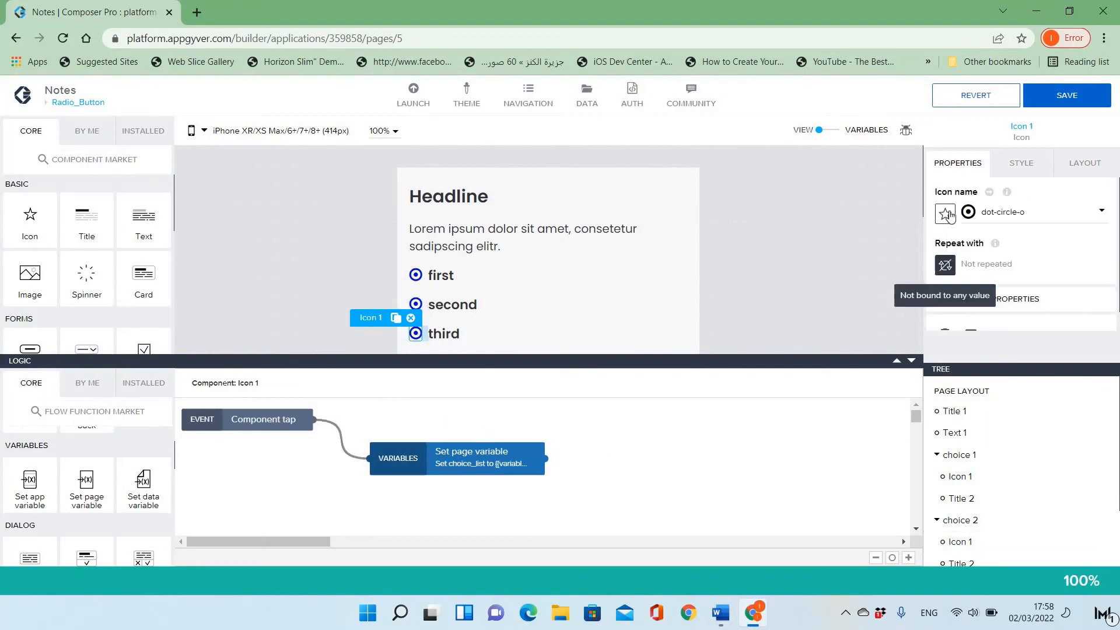
pyautogui.click(945, 213)
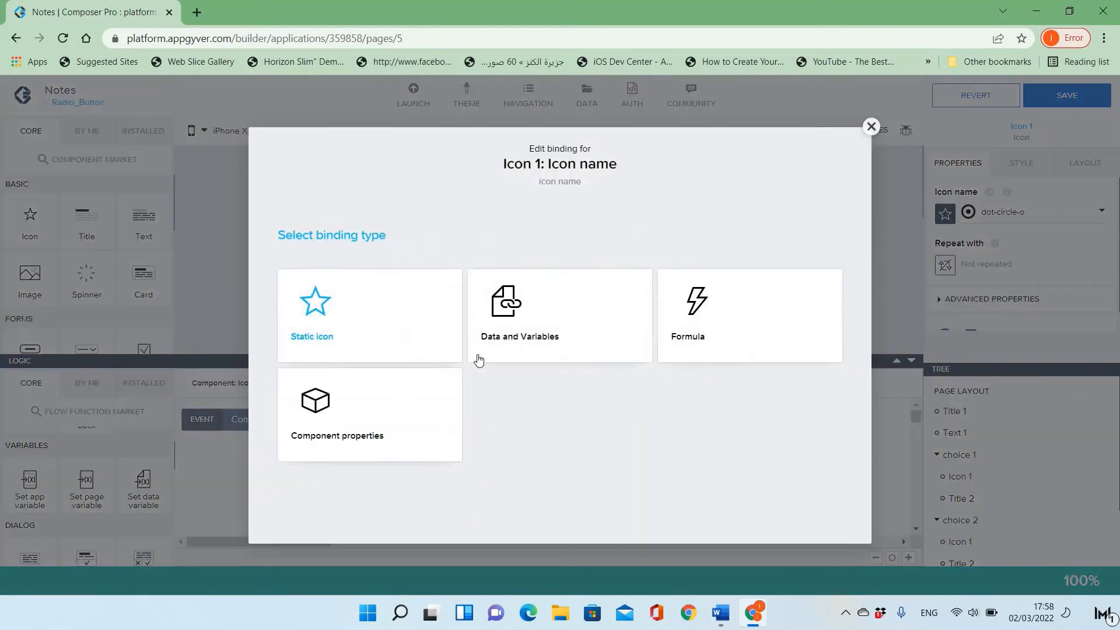
pyautogui.click(717, 338)
pyautogui.click(239, 353)
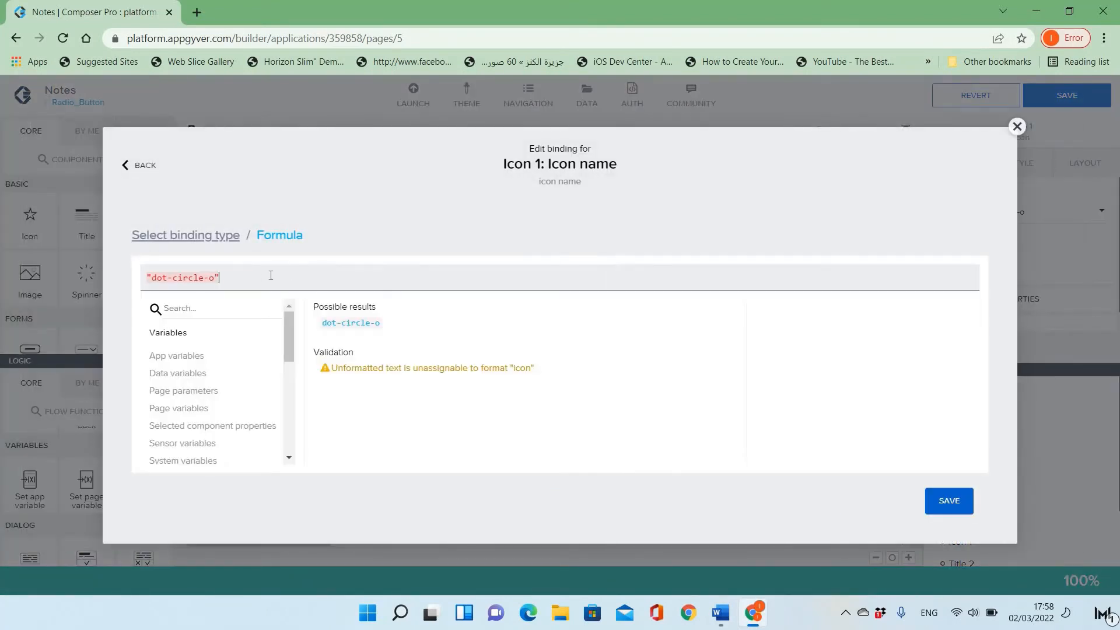
pyautogui.hotkey('ctrl', 'a')
pyautogui.hotkey('ctrl', 'v')
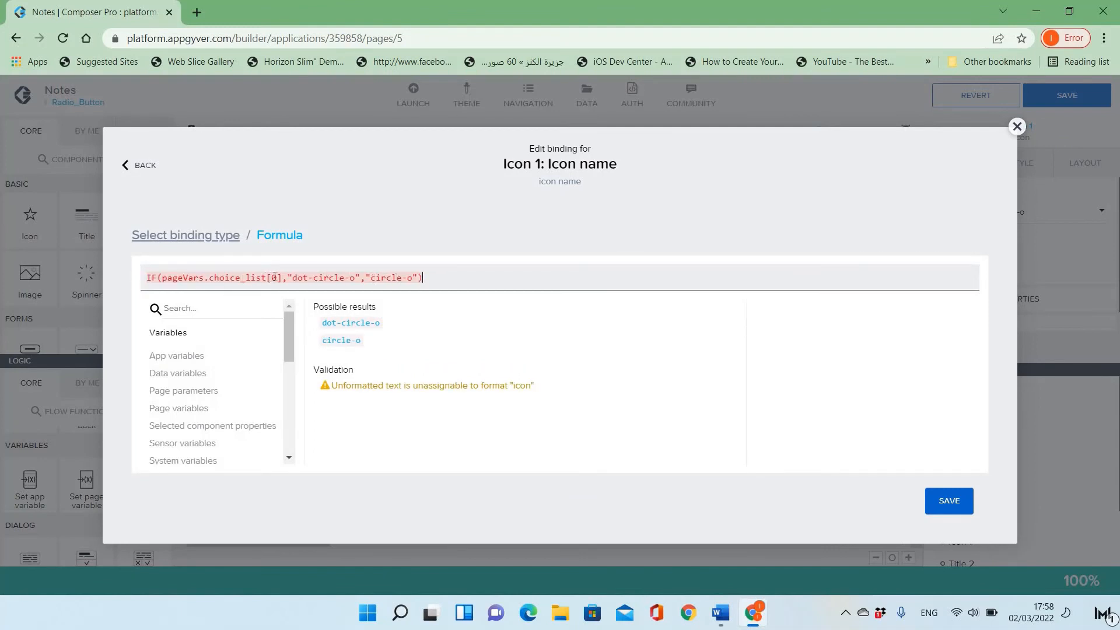
pyautogui.write('2')
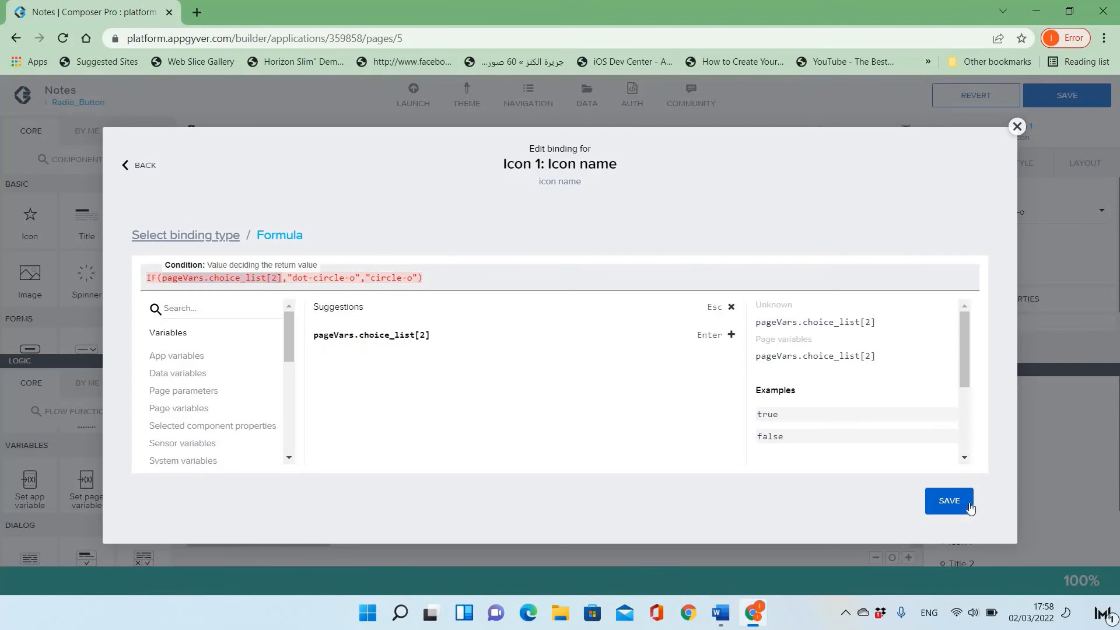
pyautogui.click(970, 508)
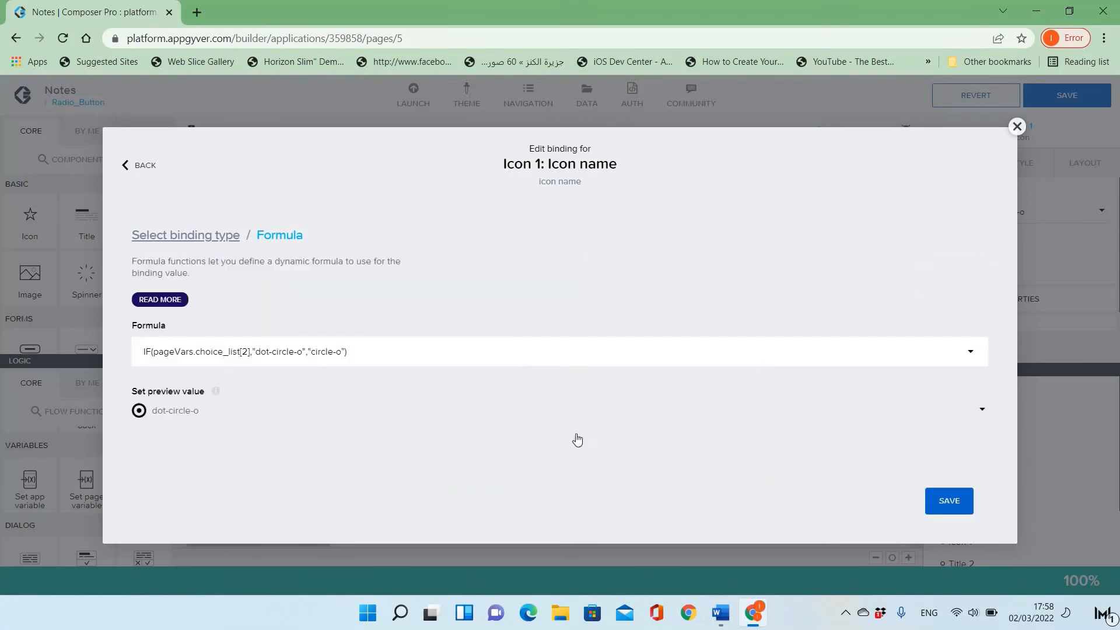
pyautogui.click(955, 504)
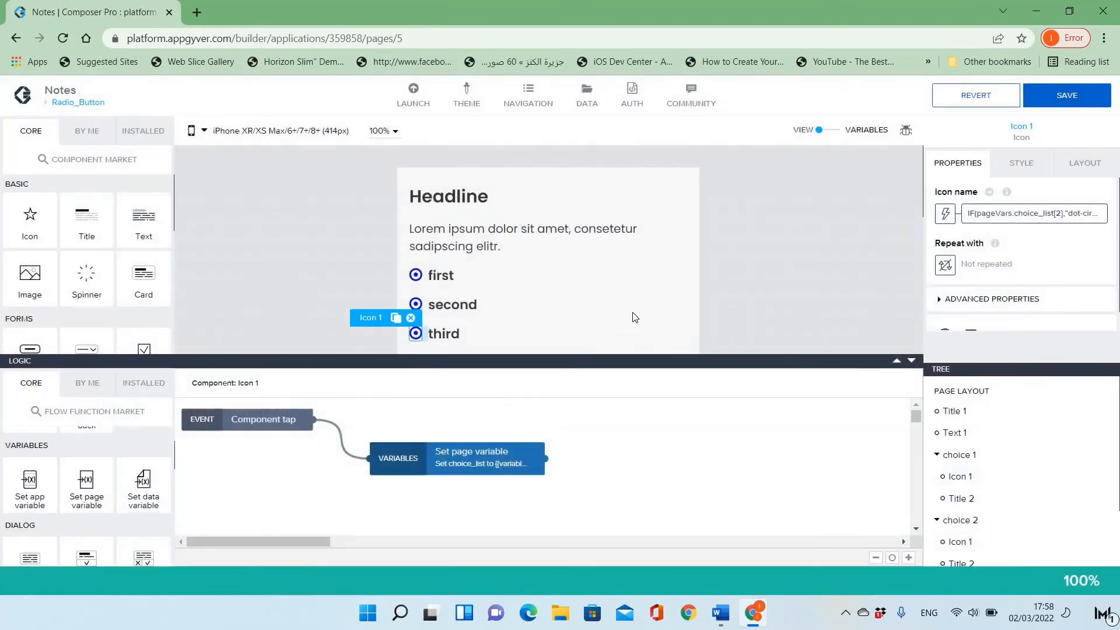
pyautogui.click(1072, 95)
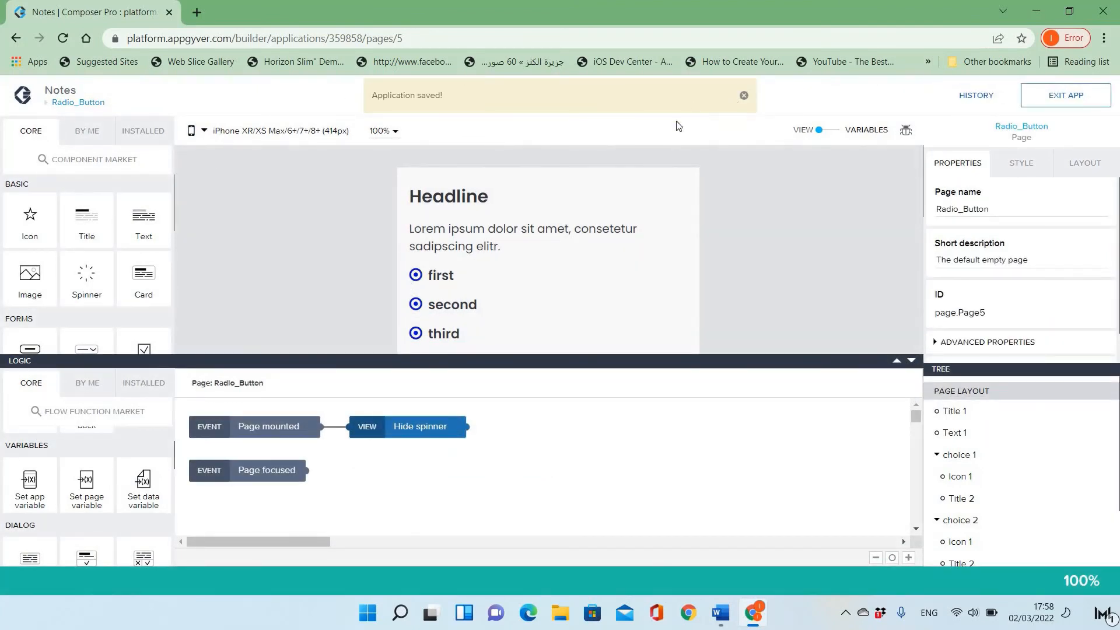
# Launch the Notes app preview, test switching between the first, second and third choices, and return to the page editor.
pyautogui.click(404, 103)
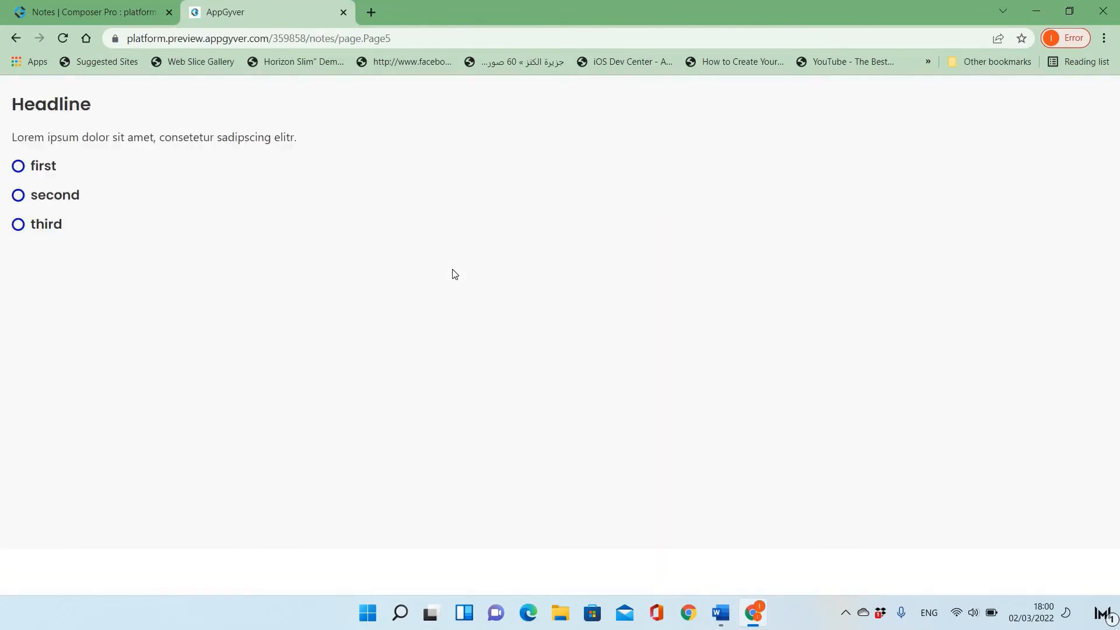
pyautogui.click(17, 169)
pyautogui.click(15, 199)
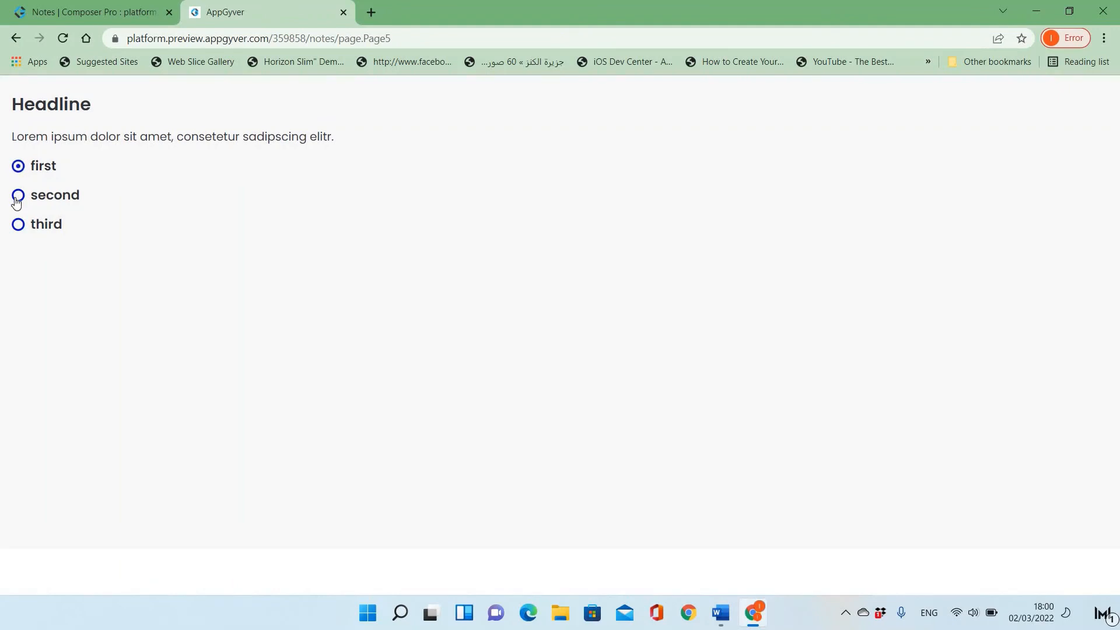
pyautogui.click(18, 227)
pyautogui.click(21, 170)
pyautogui.click(20, 194)
pyautogui.click(343, 11)
pyautogui.click(411, 95)
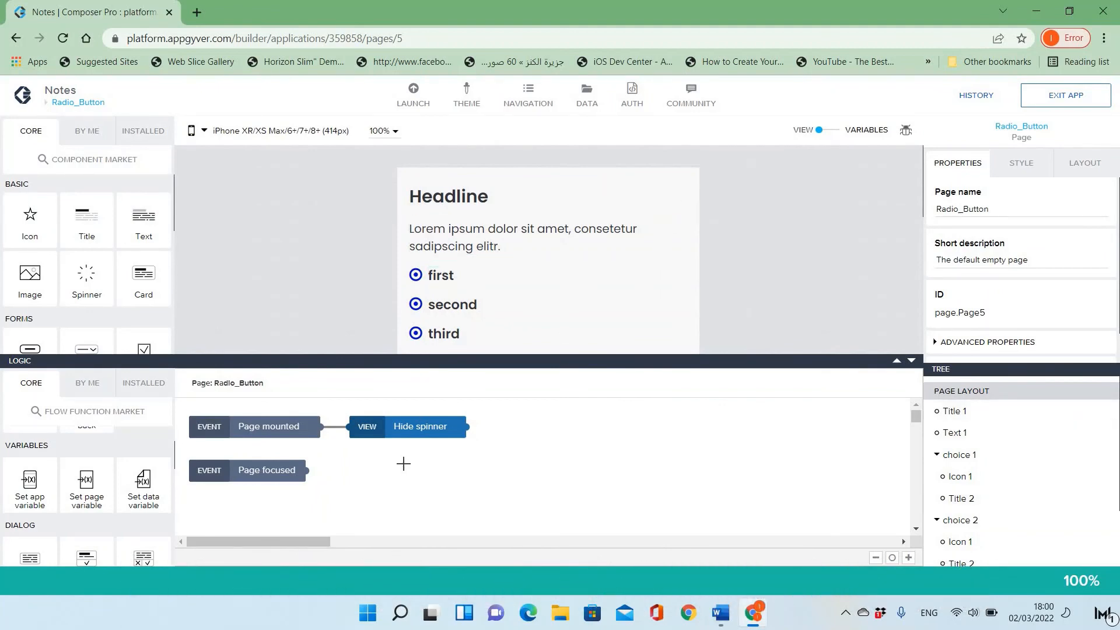
# Add a Set page variable node to the Radio_Button page logic and connect it to the Page mounted event.
pyautogui.moveTo(89, 505); pyautogui.dragTo(377, 494)
pyautogui.moveTo(320, 426); pyautogui.dragTo(361, 491)
pyautogui.moveTo(430, 491); pyautogui.dragTo(497, 493)
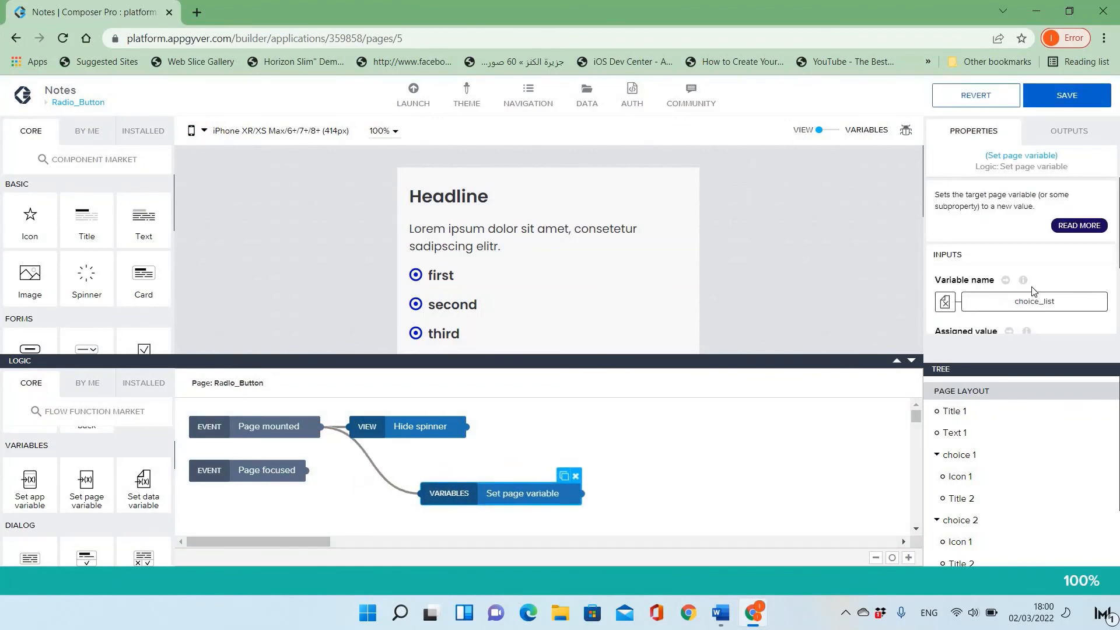
# Set the new node's assigned choice_list values to True, False, False, and save the binding and the application.
pyautogui.scroll(-2, 1033, 291)
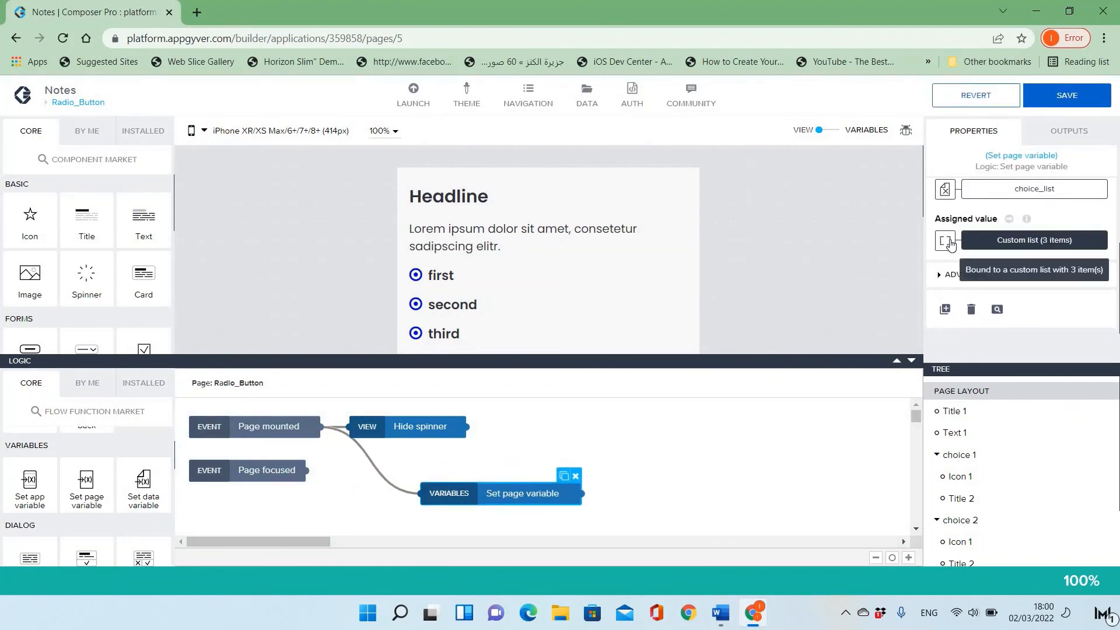
pyautogui.click(986, 242)
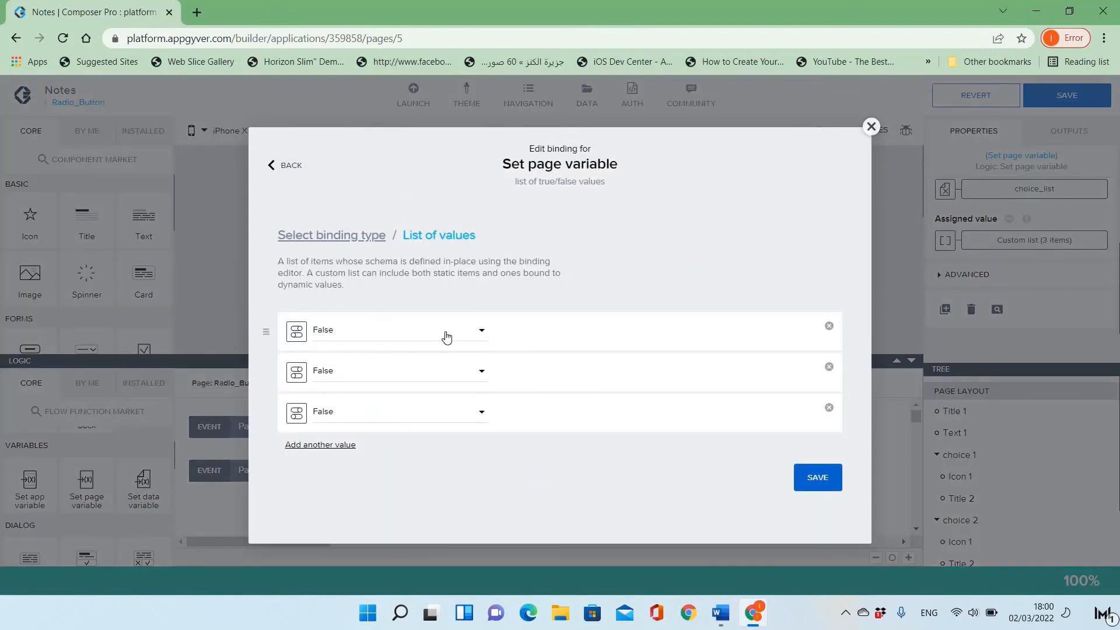
pyautogui.click(447, 338)
pyautogui.click(443, 349)
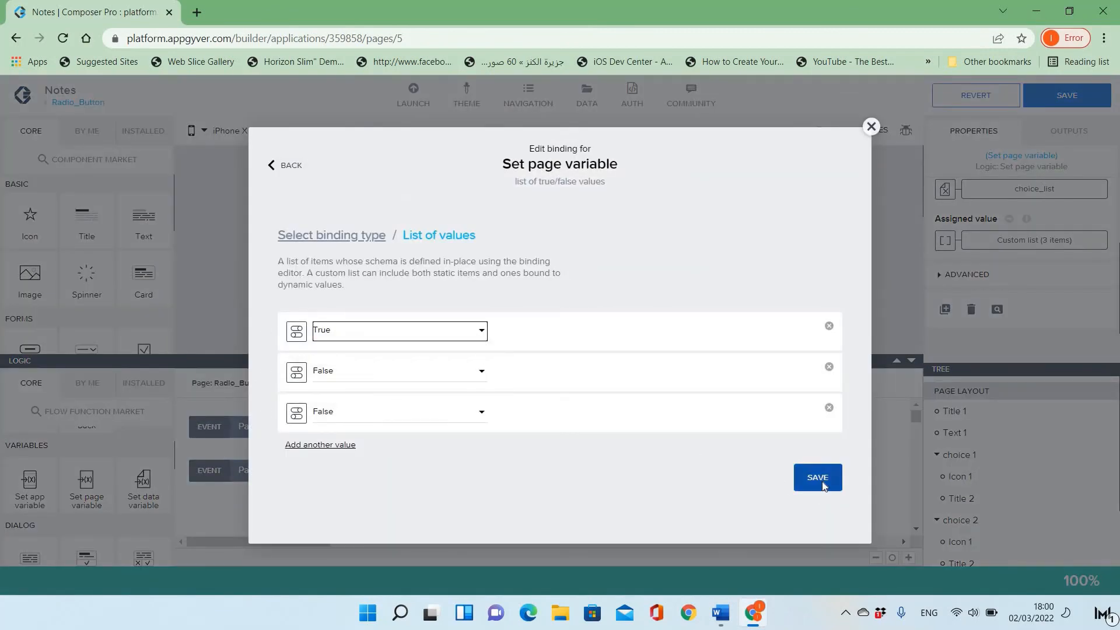
pyautogui.click(817, 483)
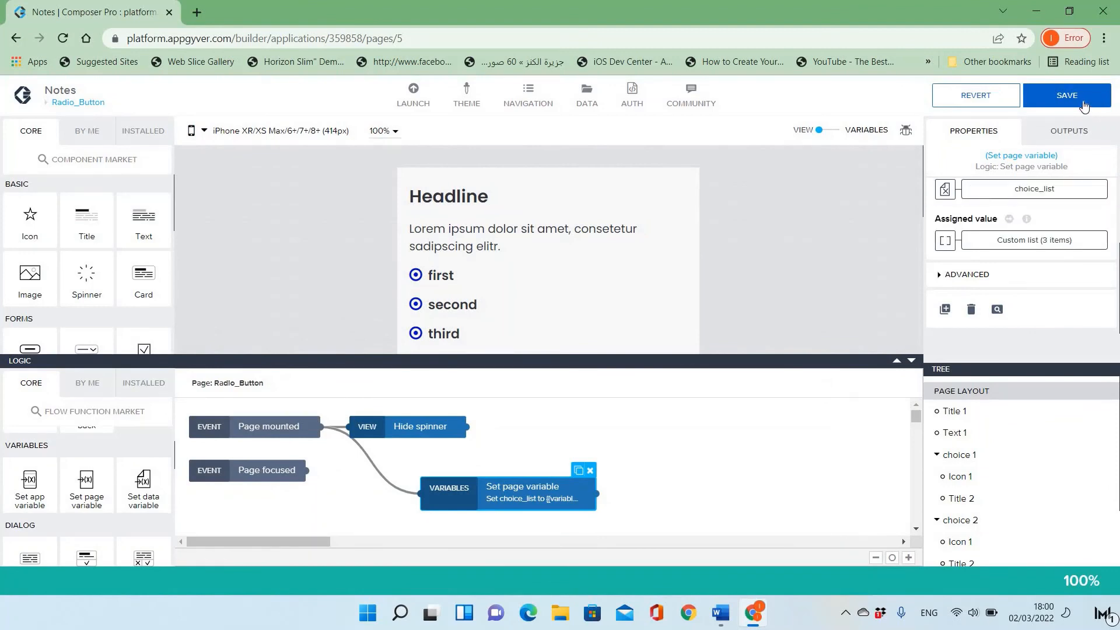
pyautogui.hotkey('ctrl', 's')
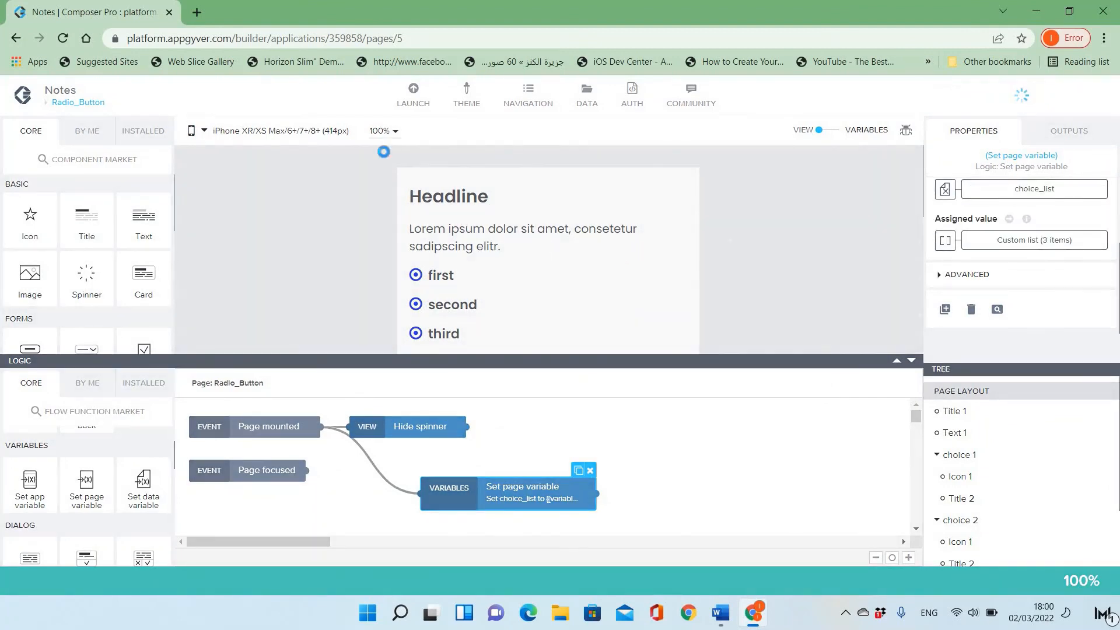
# Open the Notes app in the web preview and test the radio group by selecting the third choice.
pyautogui.click(417, 94)
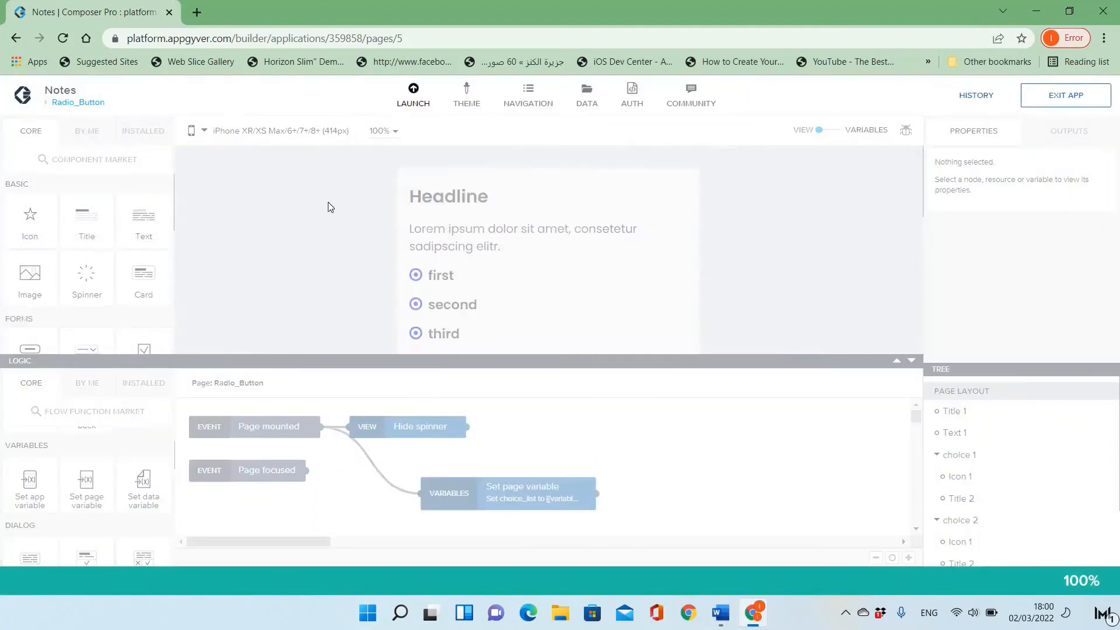
pyautogui.click(275, 214)
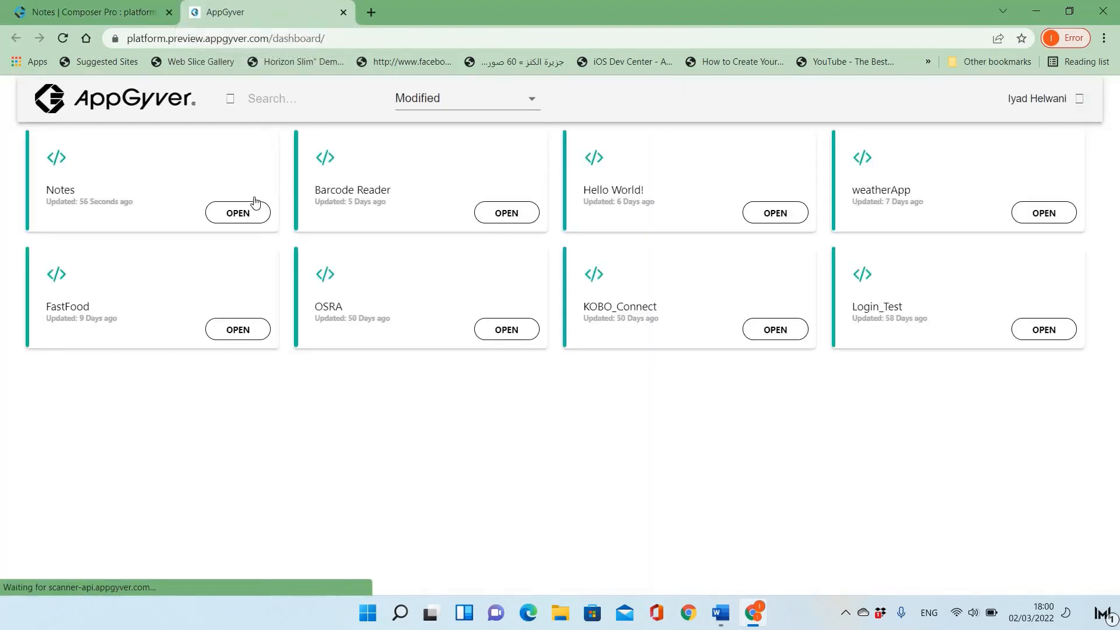
pyautogui.click(254, 210)
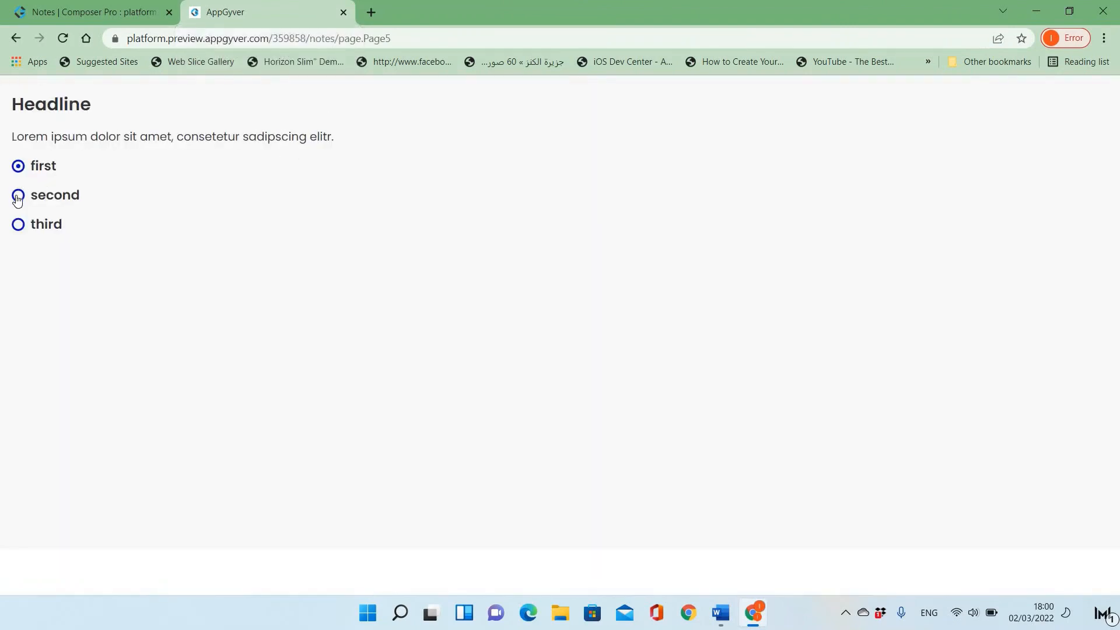
pyautogui.click(18, 224)
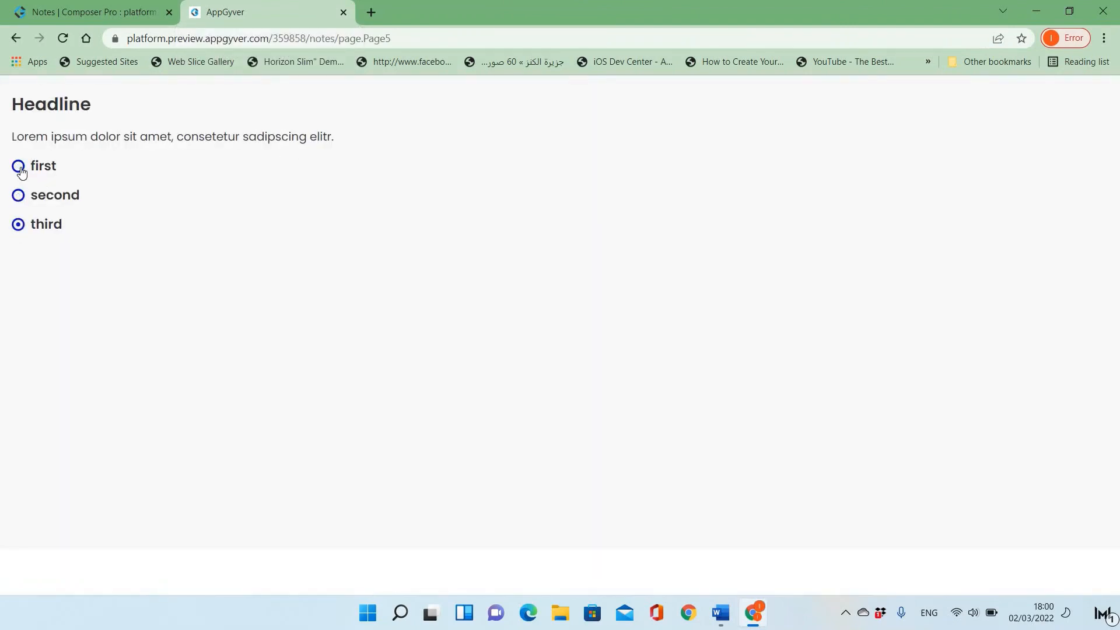